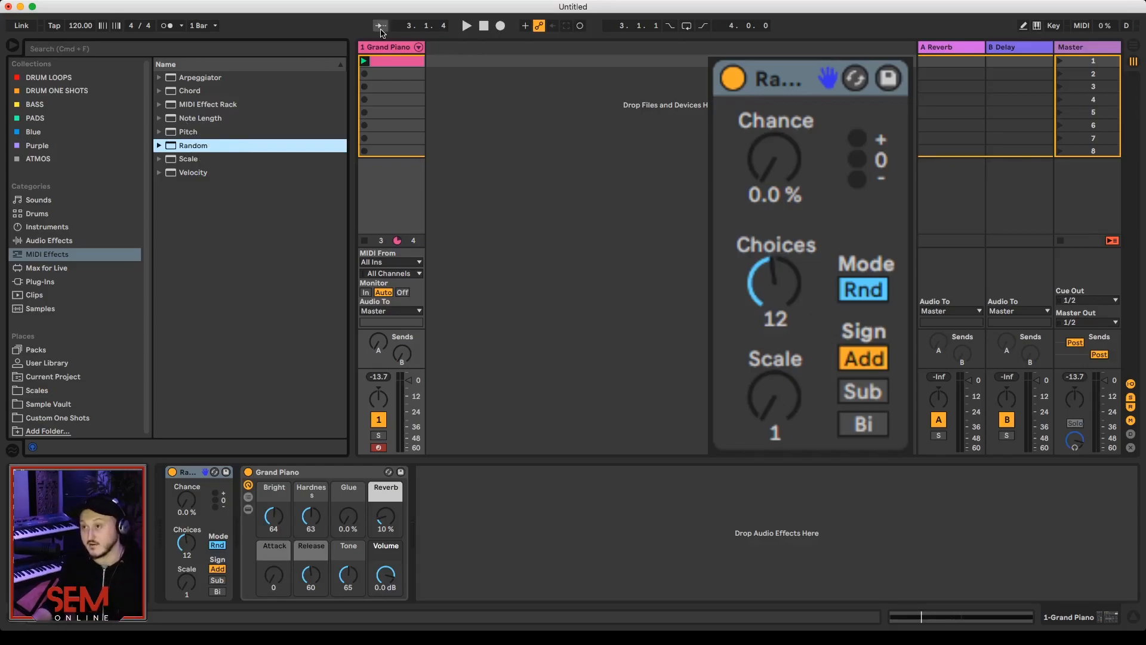
Step: Play the original piano clip, set the Random device's Choices to 1 and Chance to 100 %, and play the clip again
key(space)
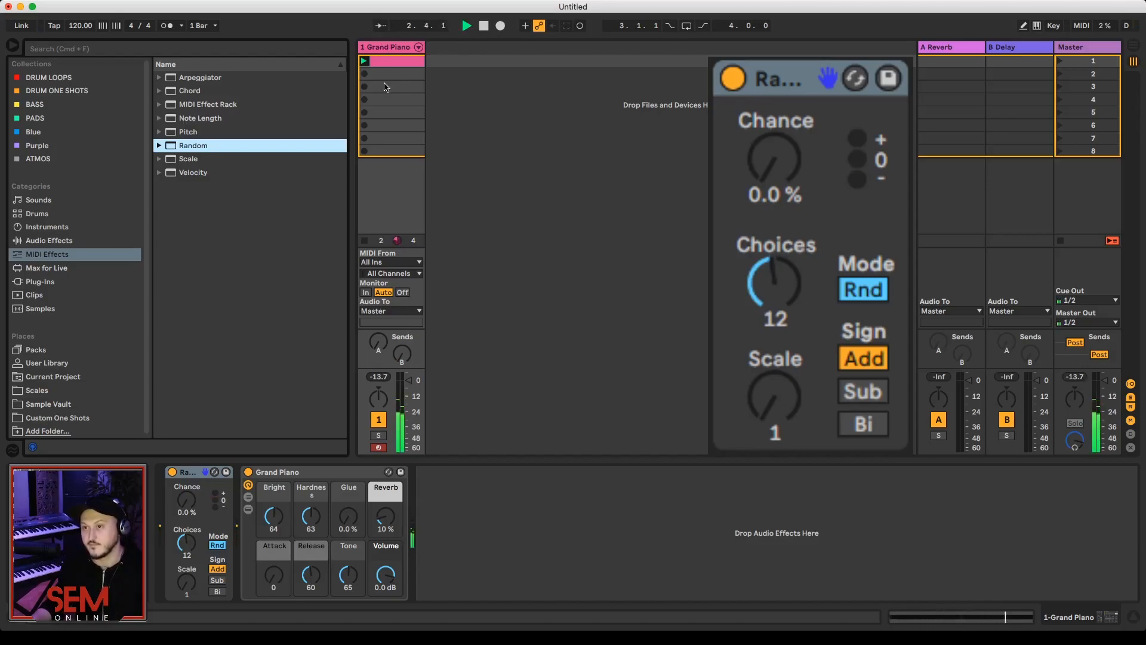
key(space)
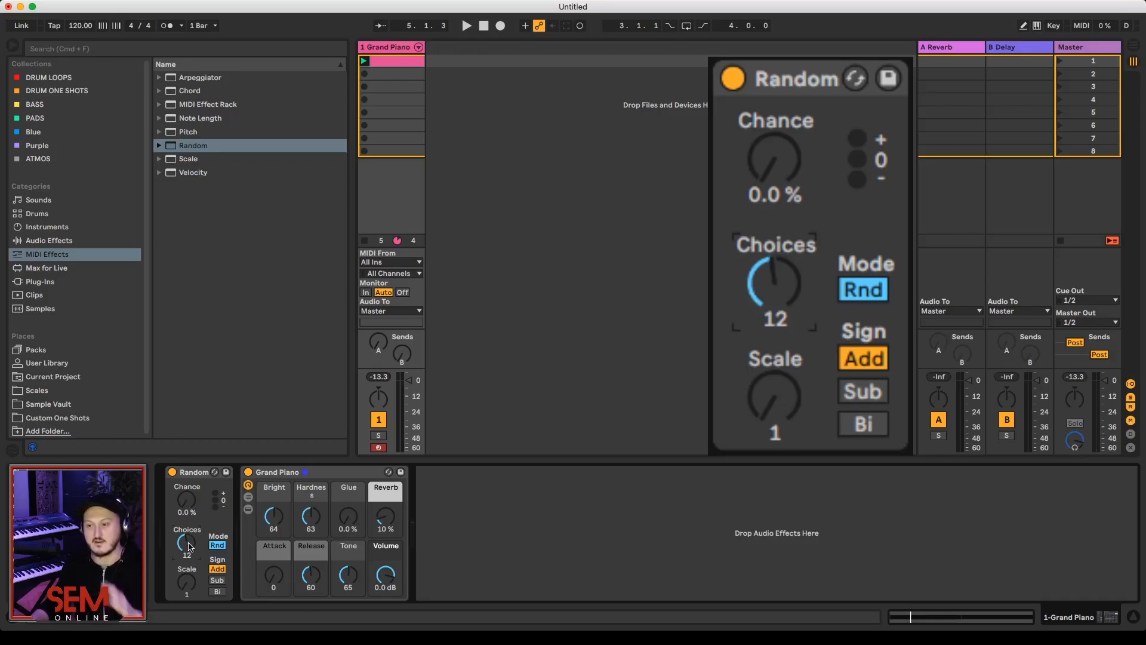
drag(188, 546, 200, 582)
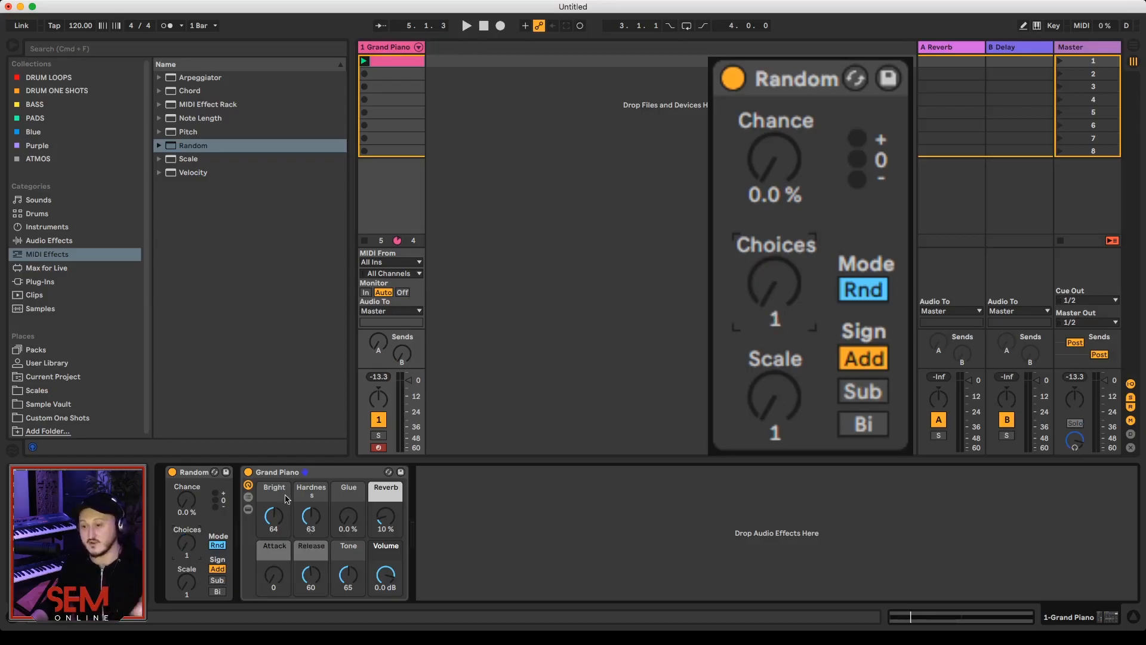
drag(186, 504, 185, 442)
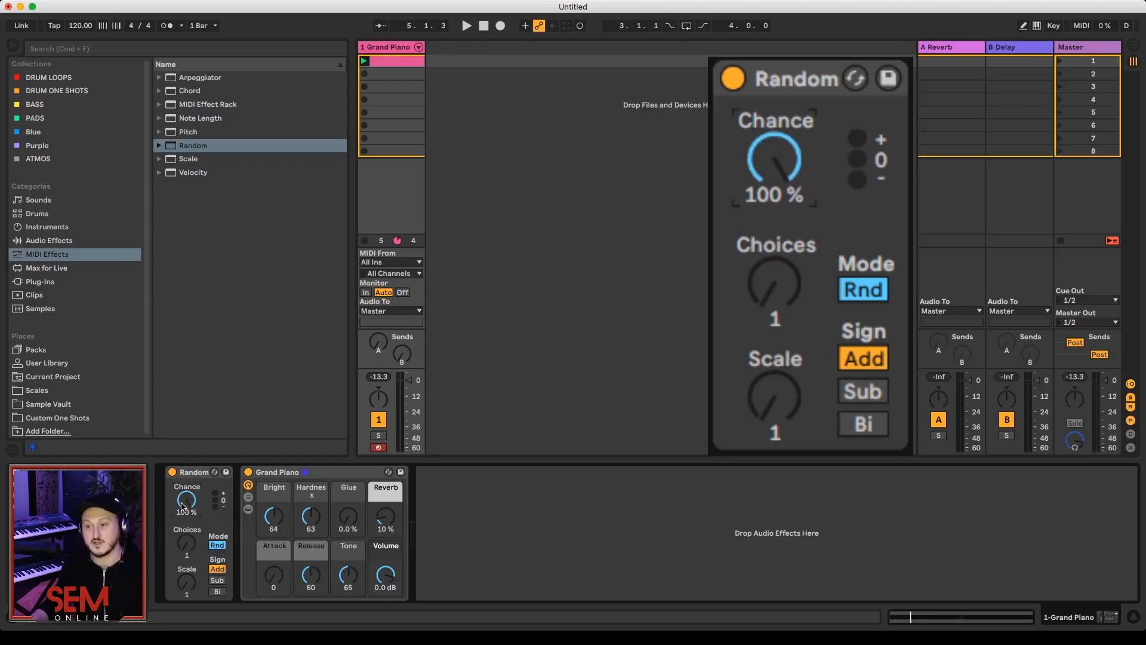
key(space)
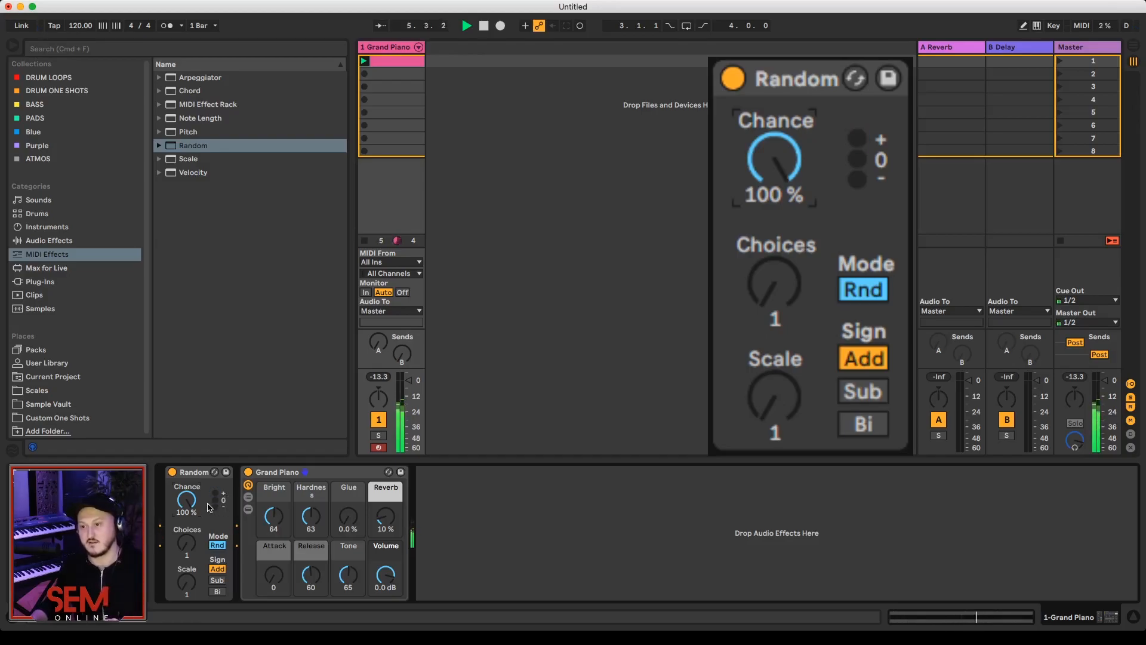
Step: During playback, try the Random device's Chance at 48 % and 33 %, and settle on 90 %
drag(186, 500, 217, 514)
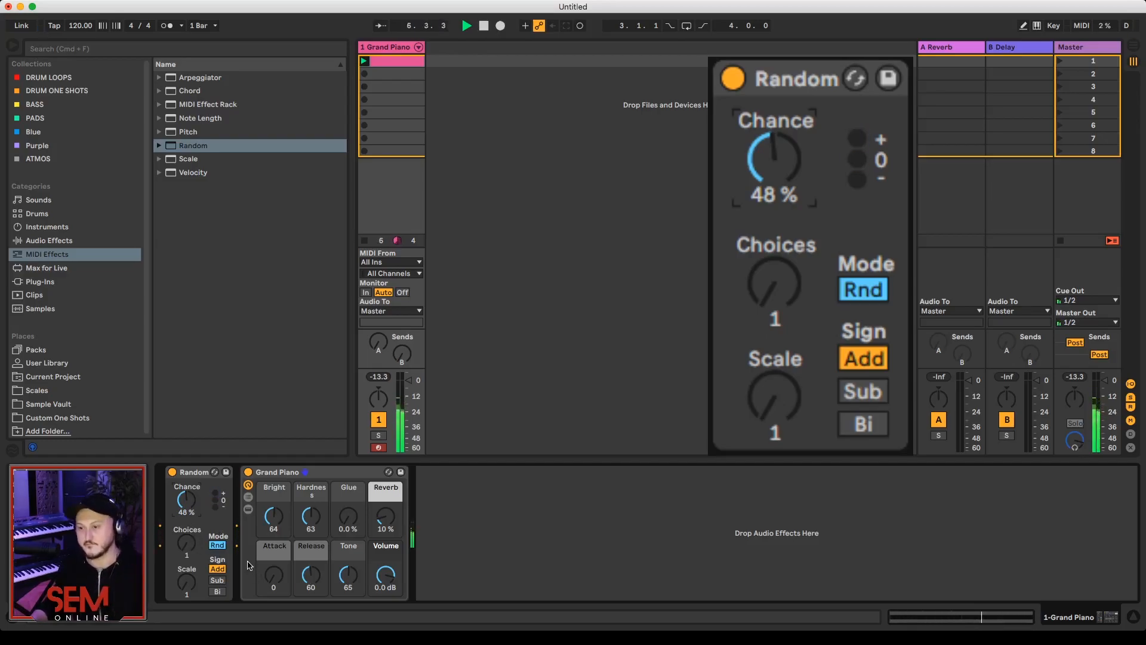
click(193, 512)
text(33)
key(Return)
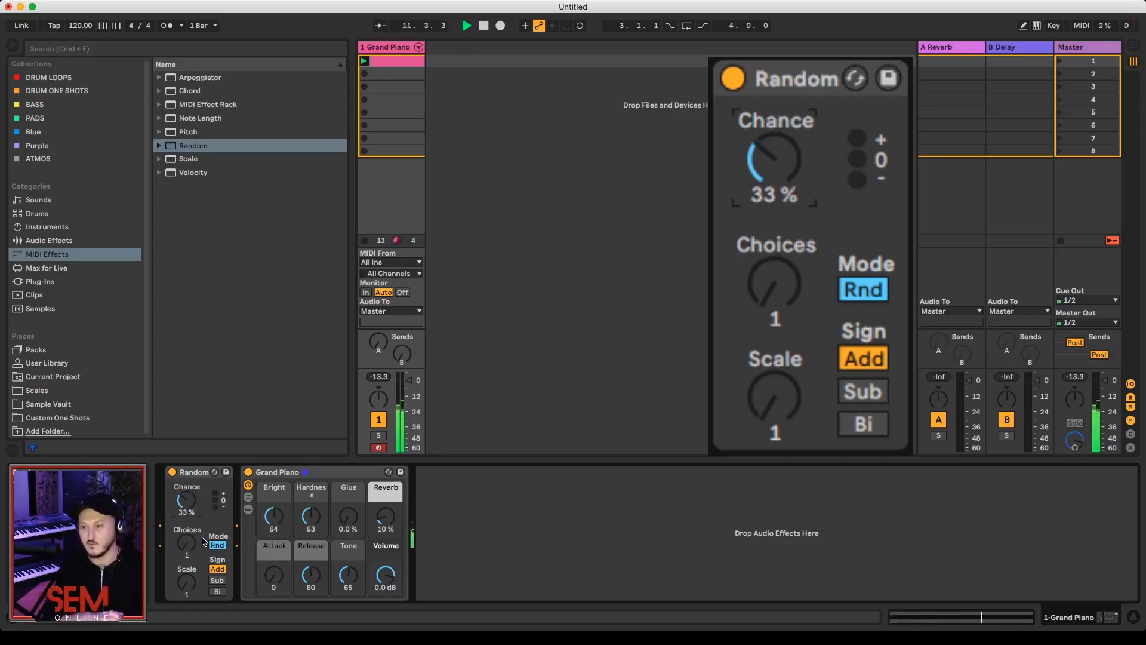
drag(187, 500, 186, 454)
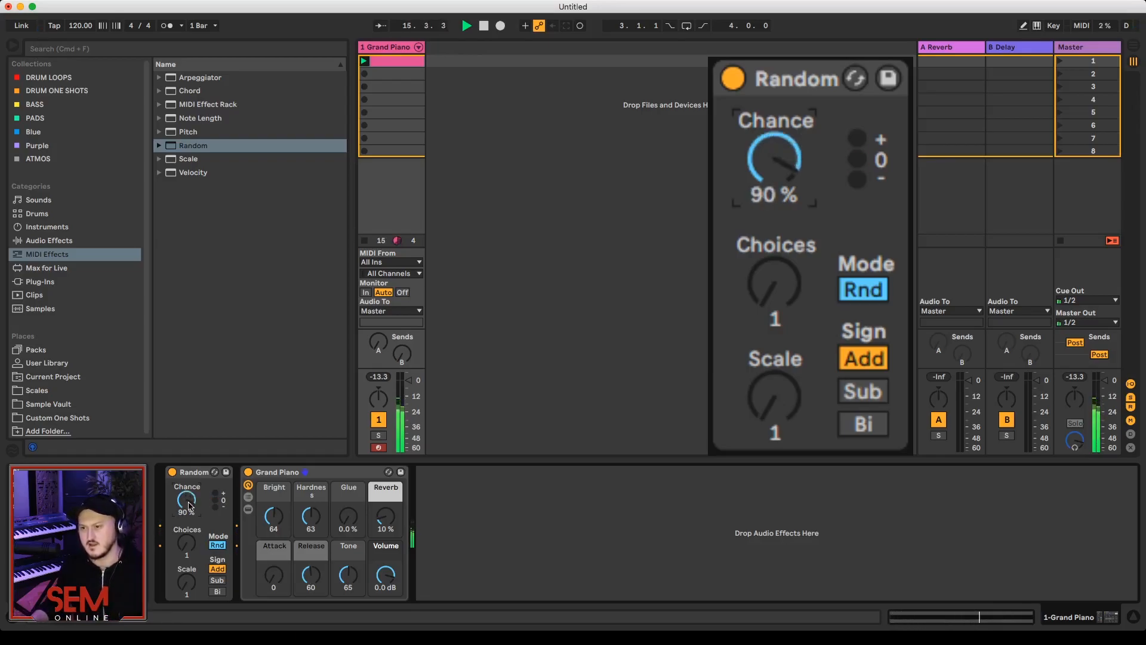
Step: Stop playback, set the Random device's Choices to 12, and play the piano clip again
mouse_move(257, 627)
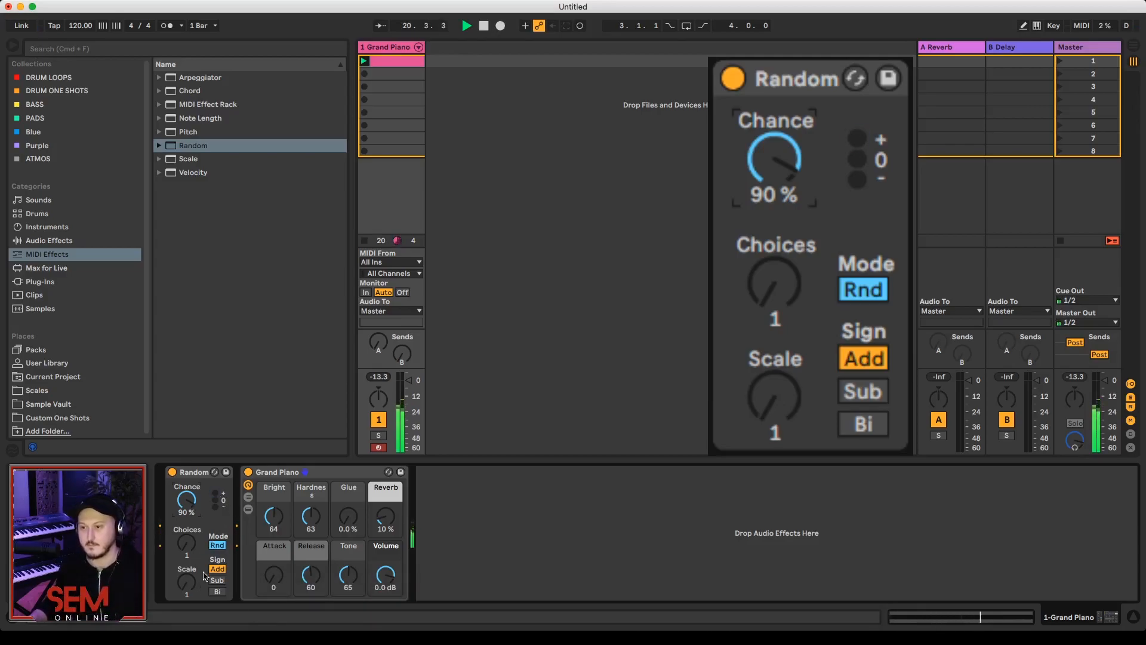
click(186, 553)
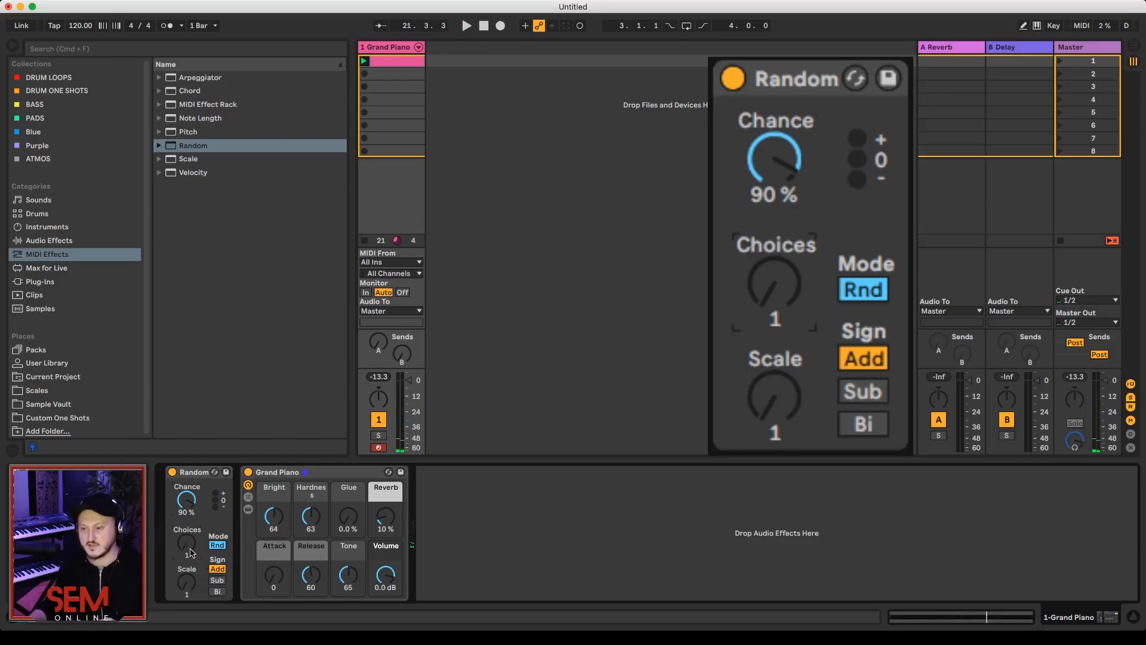
text(12)
key(Return)
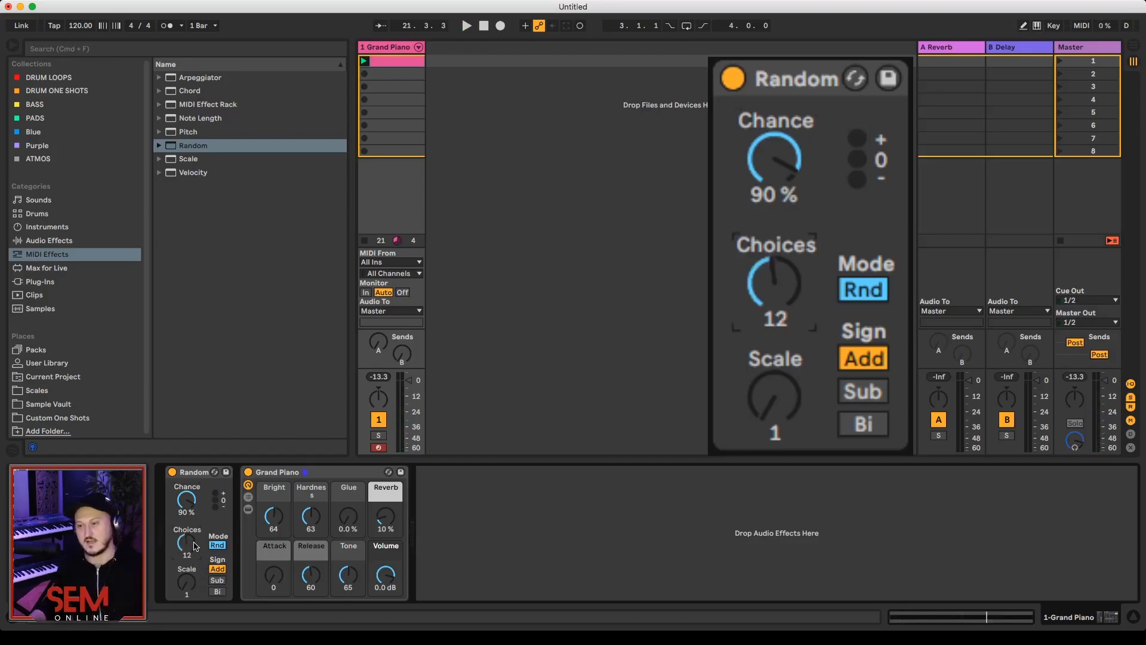
key(space)
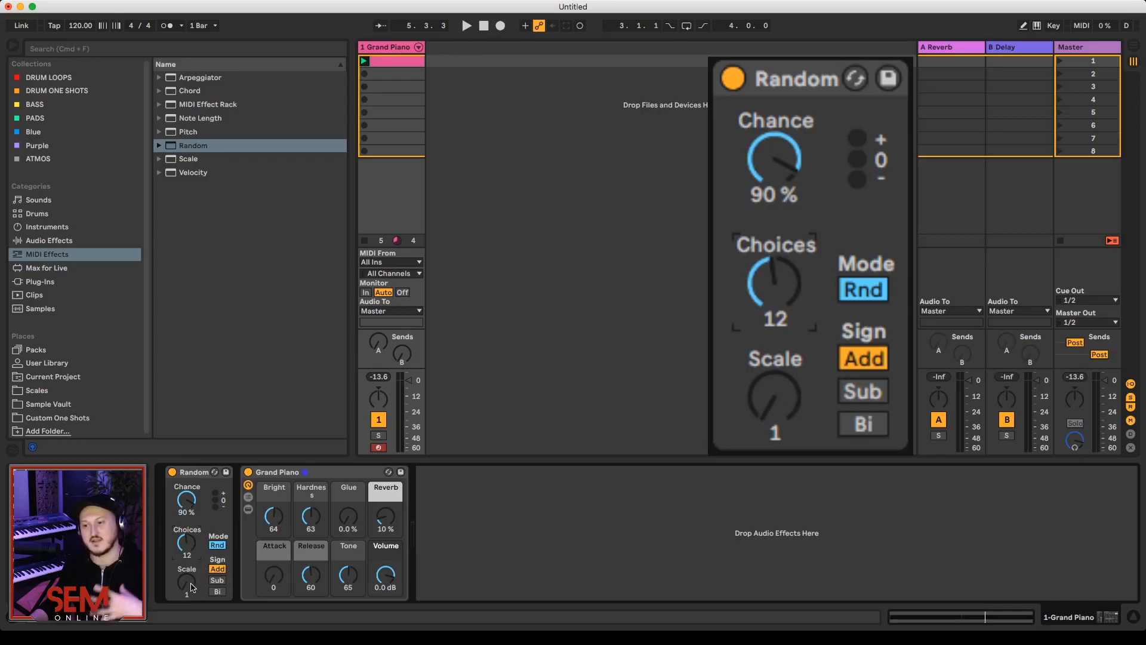
Step: Set the Random device's Scale to 2 on the piano track
click(192, 589)
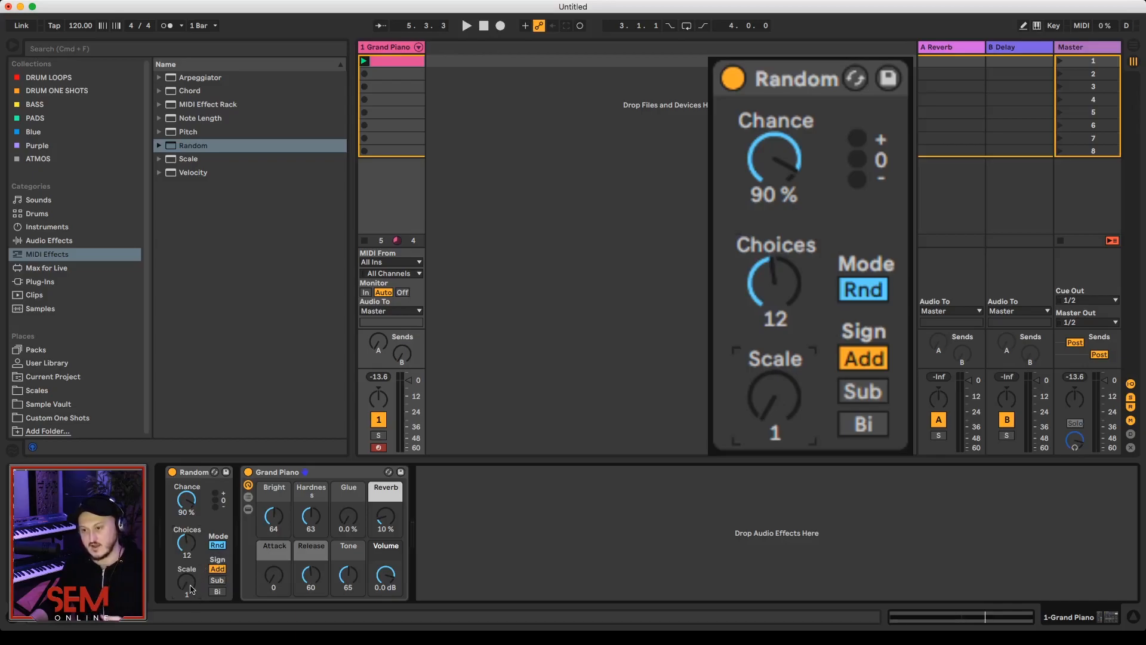
drag(192, 589, 192, 584)
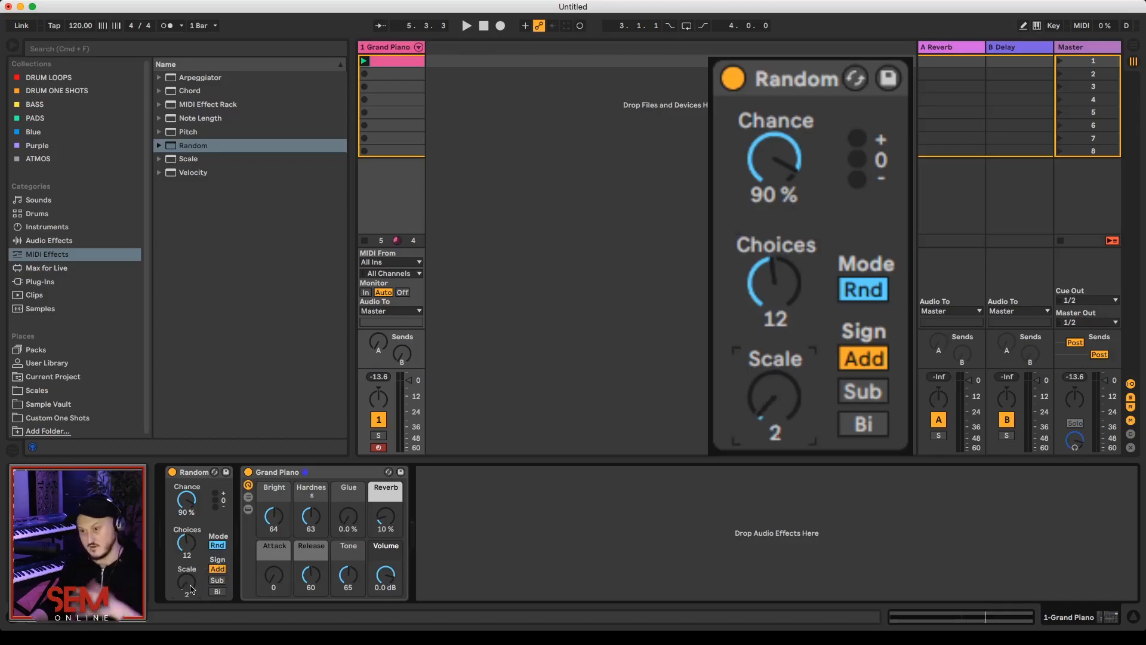
click(194, 555)
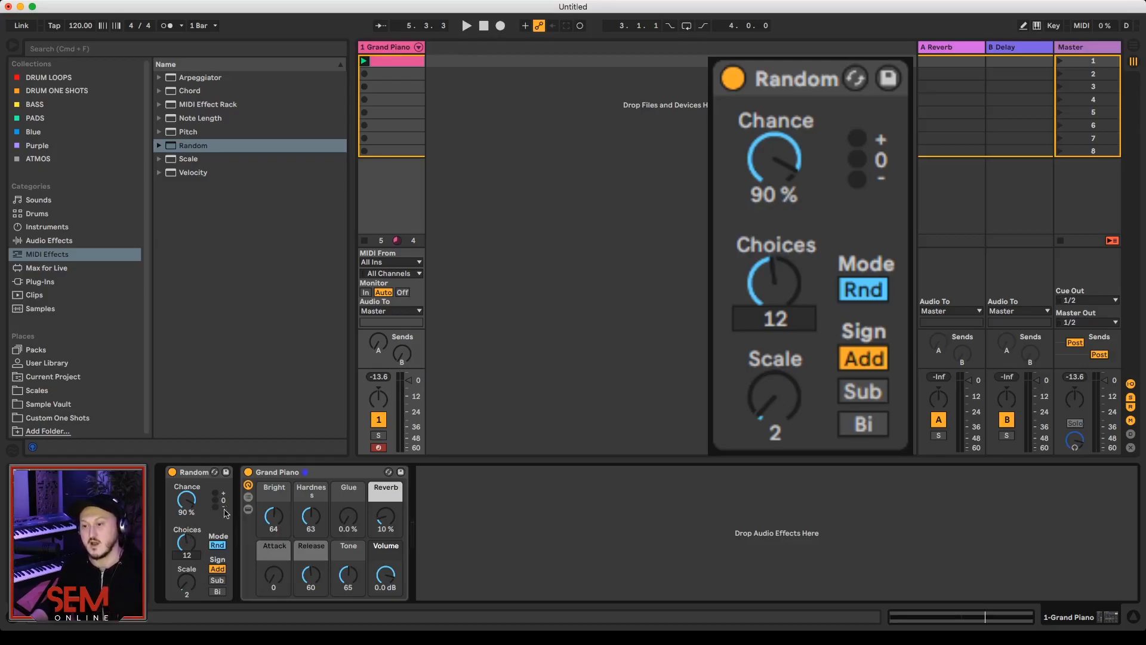
Step: Switch the Random device's Sign to Sub, play the piano clip, and change the Sign to Bi
click(216, 580)
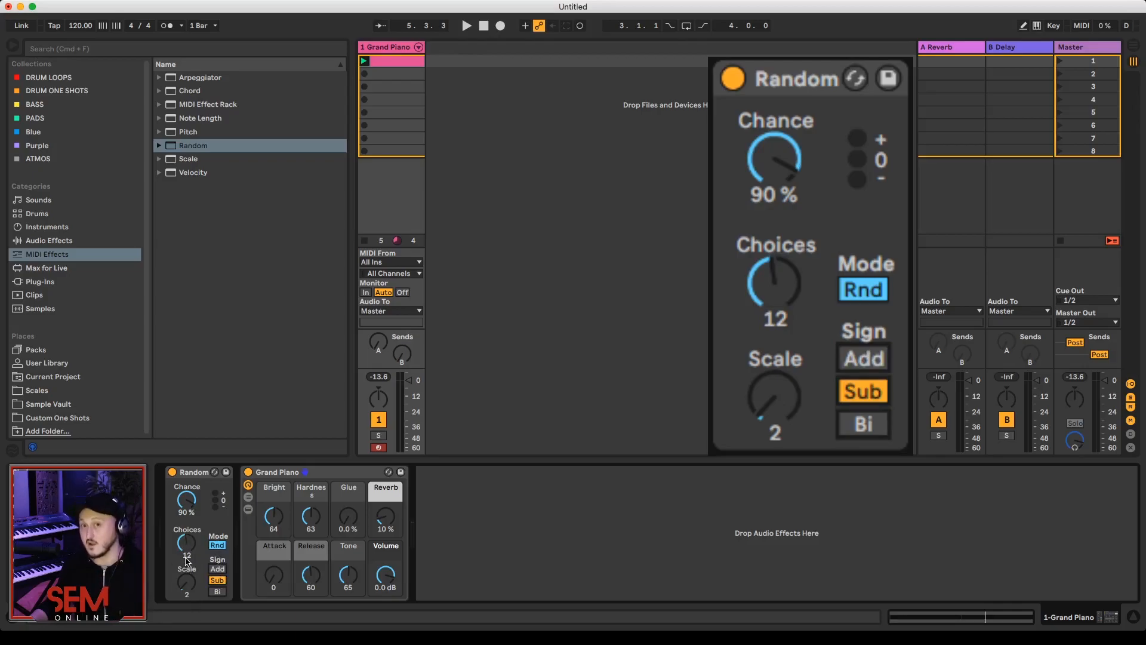
key(space)
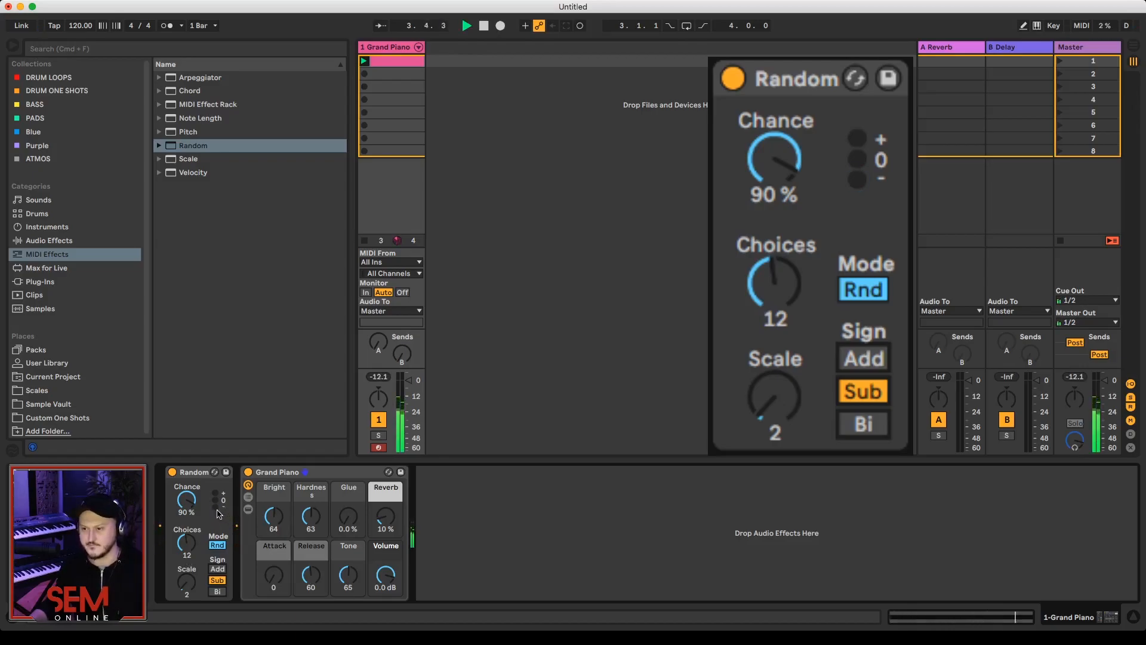
click(220, 593)
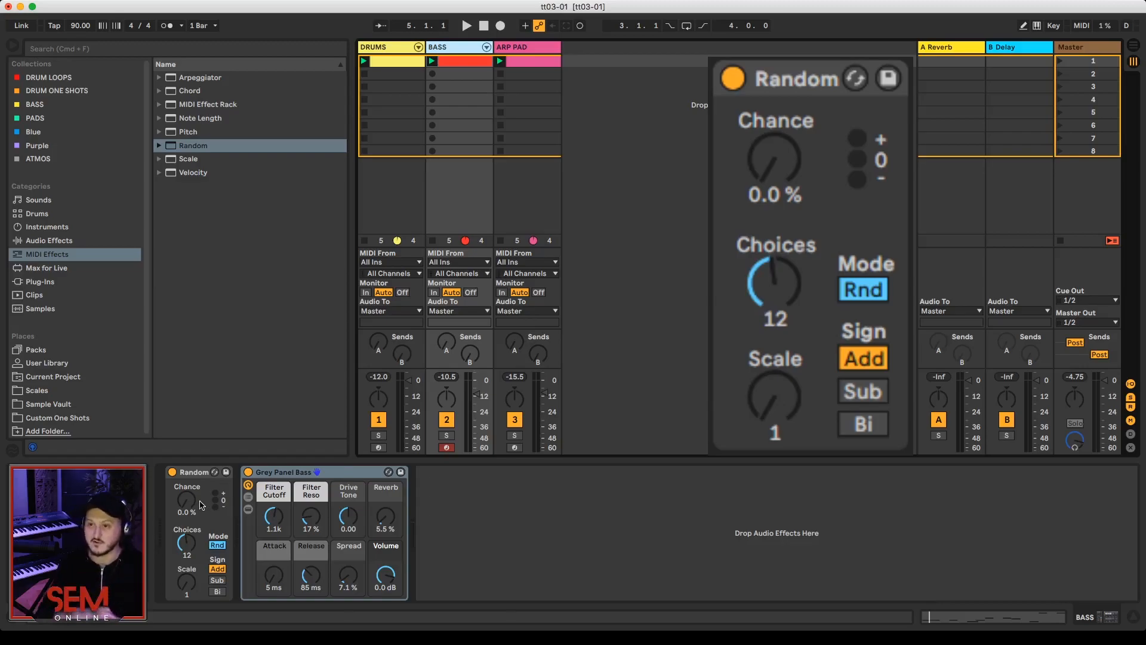
Step: Insert the C Minor Scale preset between Random and Grey Panel Bass, set its Base to F, and start playback
click(159, 158)
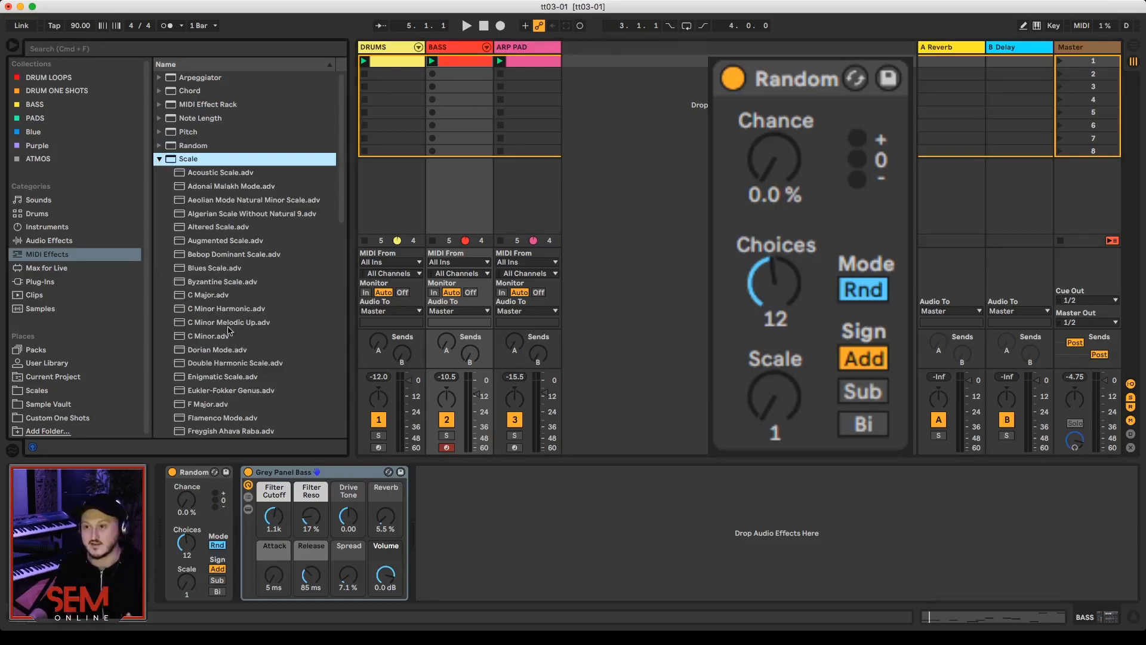
drag(202, 337, 247, 505)
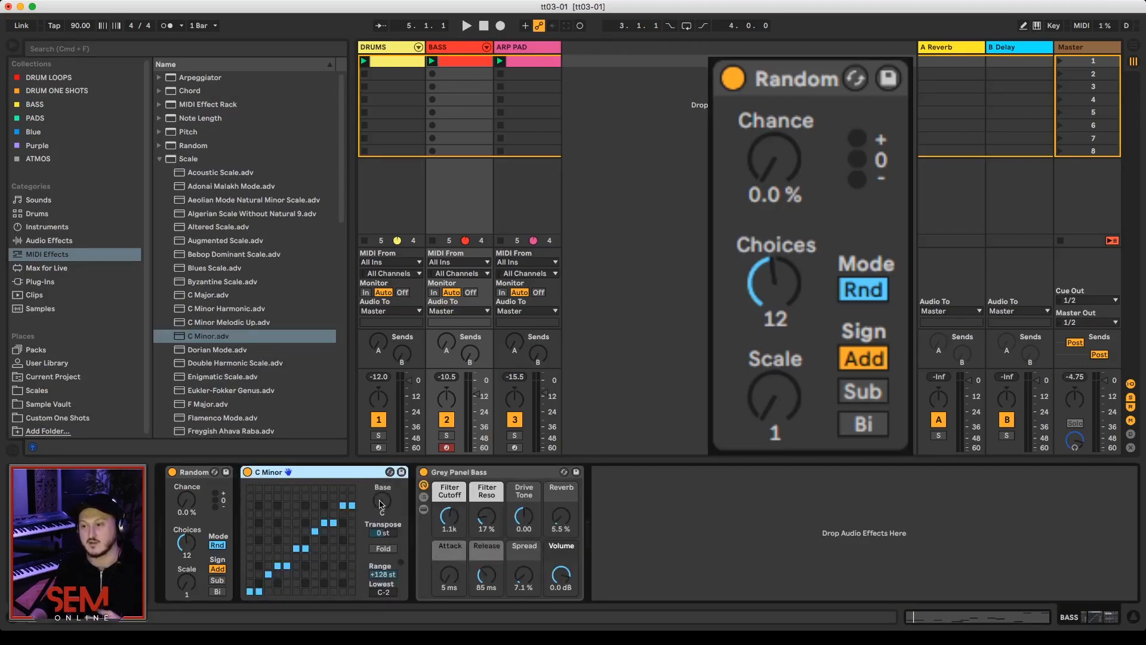
drag(387, 508, 387, 505)
key(space)
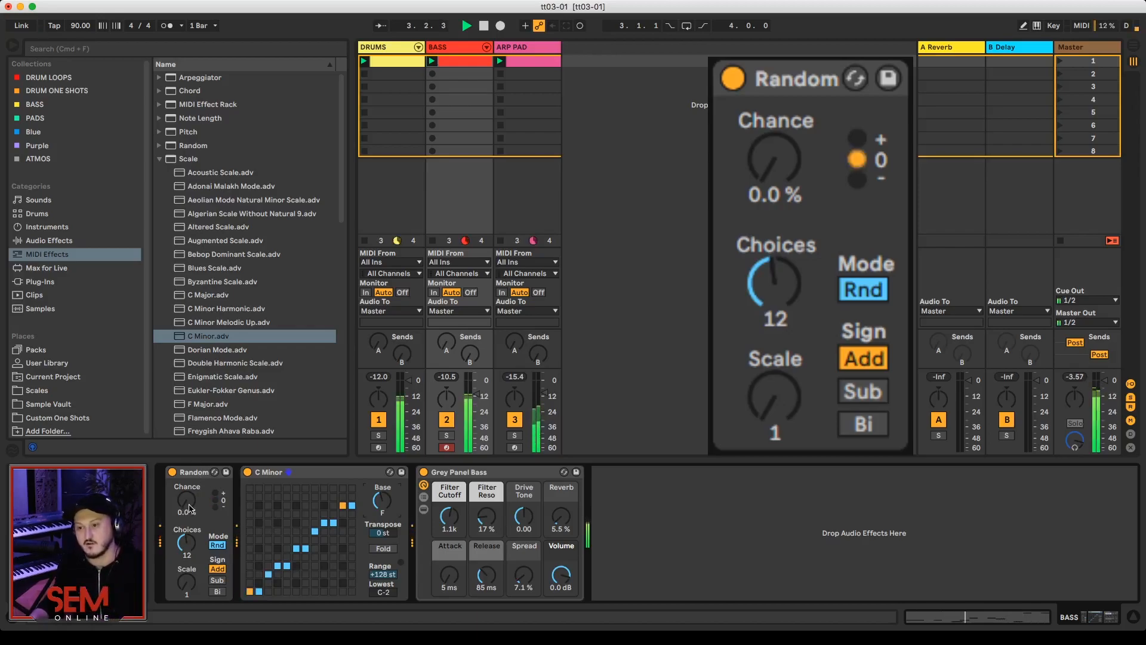
Step: Raise the bass track's Random Chance to 100 % and compare playback with the C Minor scale device off and on
drag(191, 511, 190, 439)
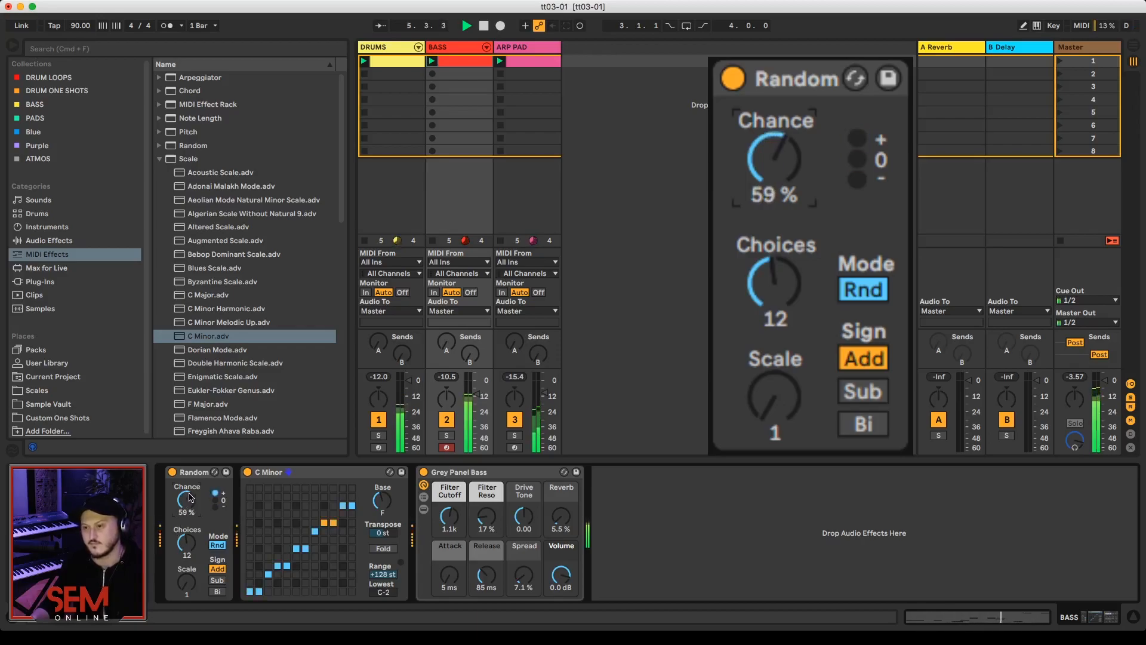
drag(190, 498, 189, 448)
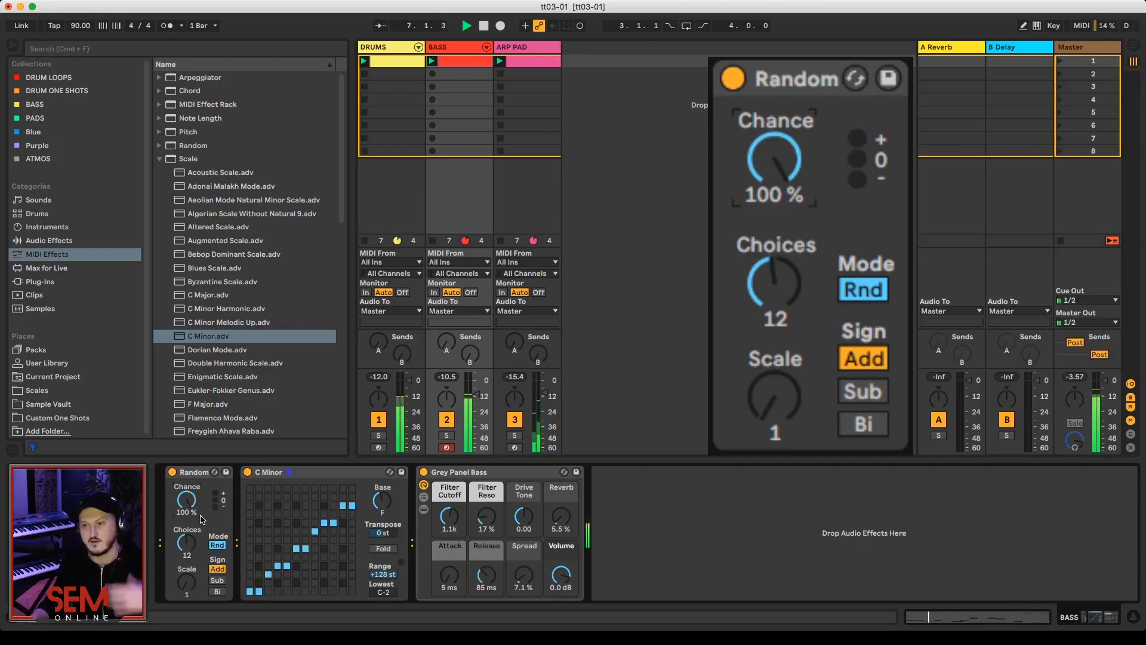
click(247, 472)
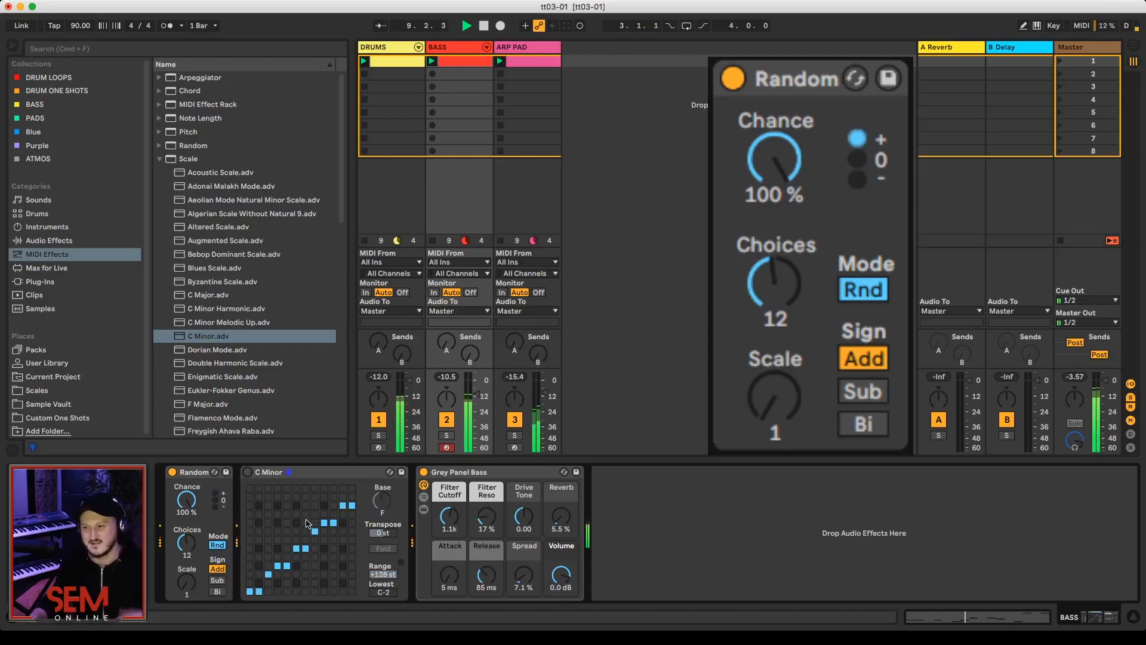
click(248, 473)
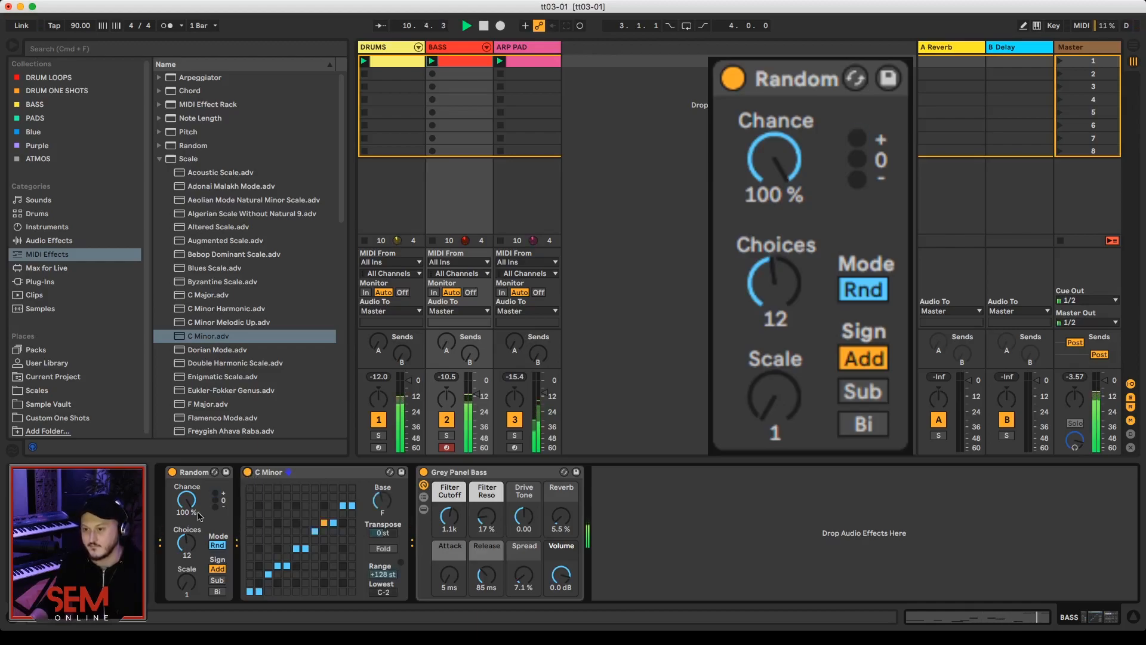
key(space)
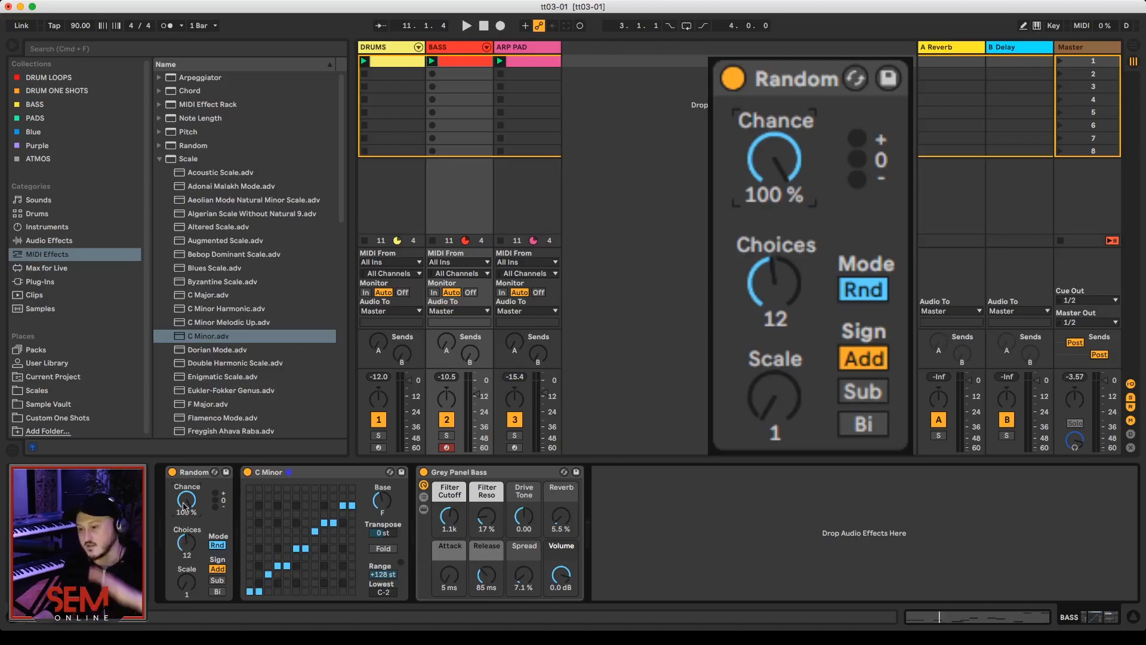
Step: Lower the Random device's Chance on the bass track to 10 % and play the loop
drag(191, 509, 191, 567)
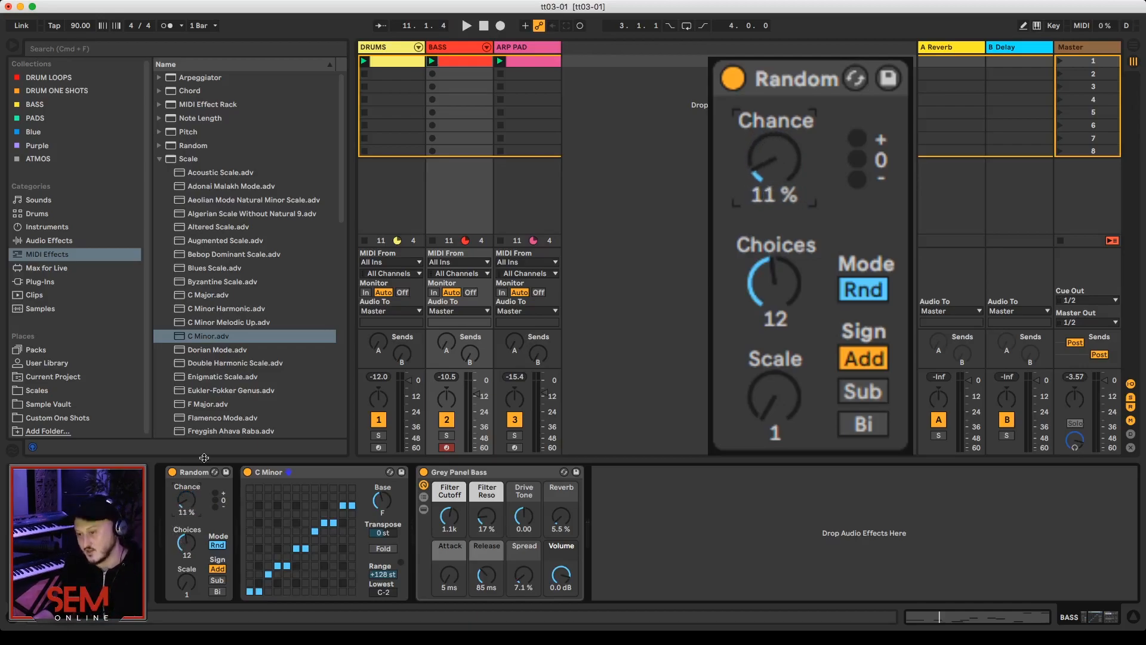
drag(204, 458, 204, 458)
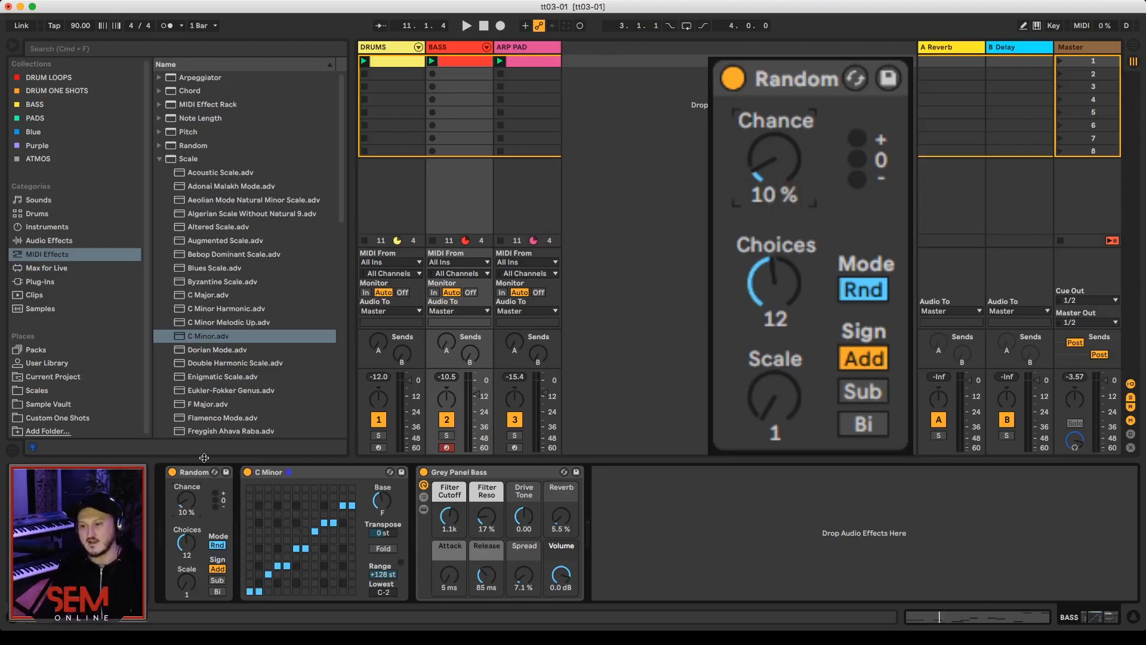
key(space)
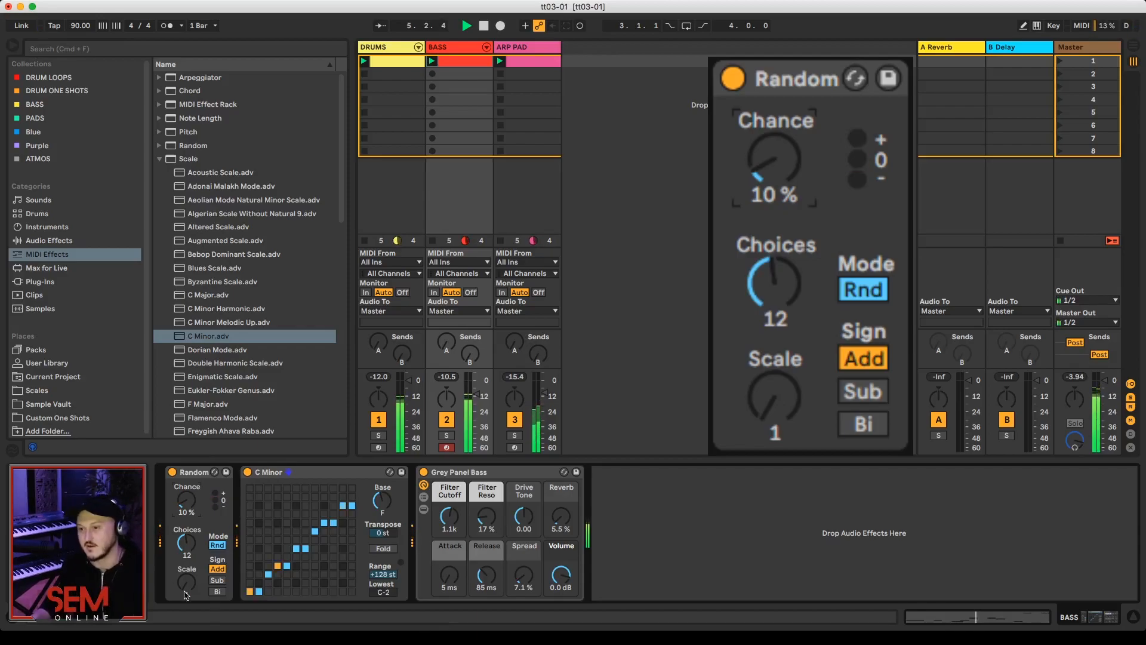
Step: Set the bass track's Random Sign to Bi and Choices to 7, and play the loop
click(218, 591)
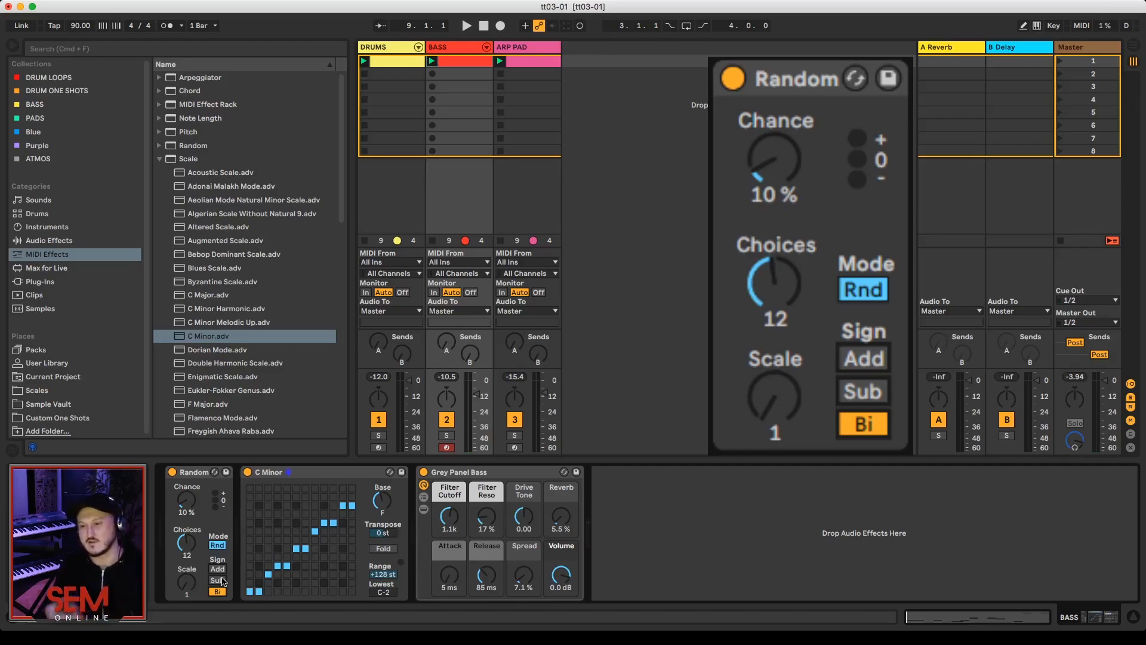
click(193, 543)
text(7)
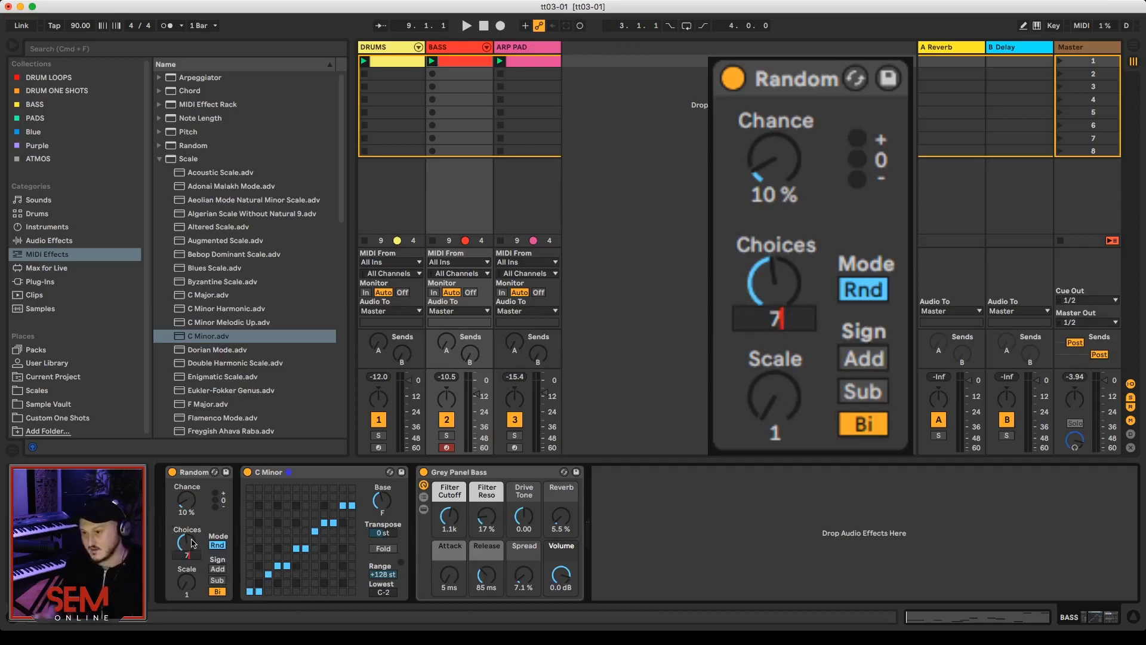
key(Return)
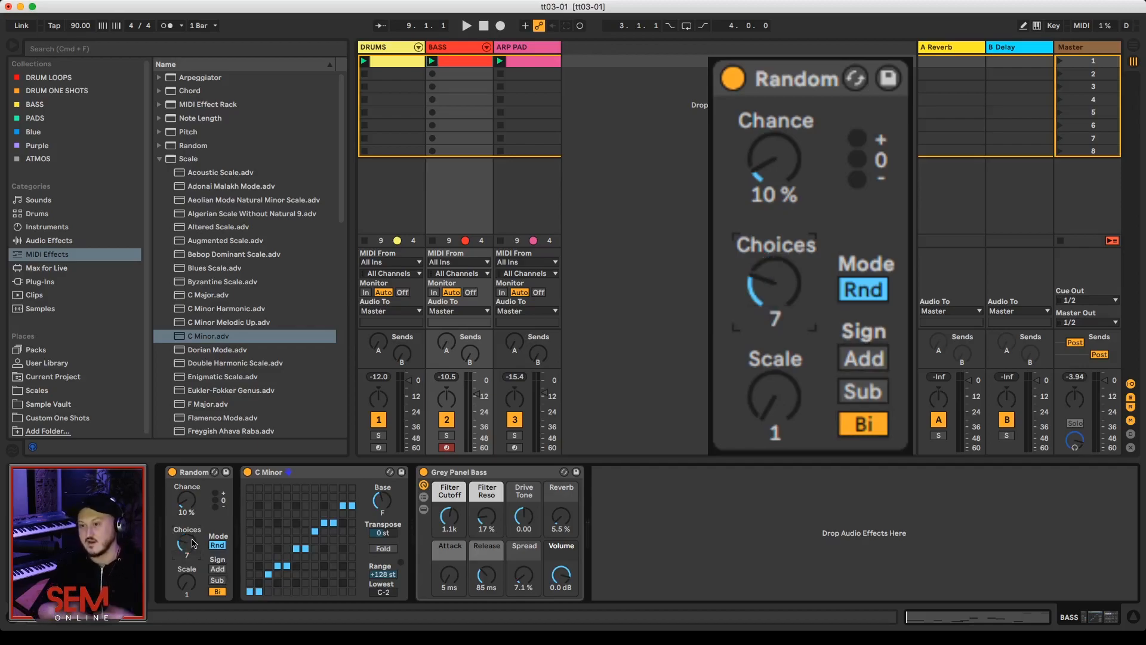
key(space)
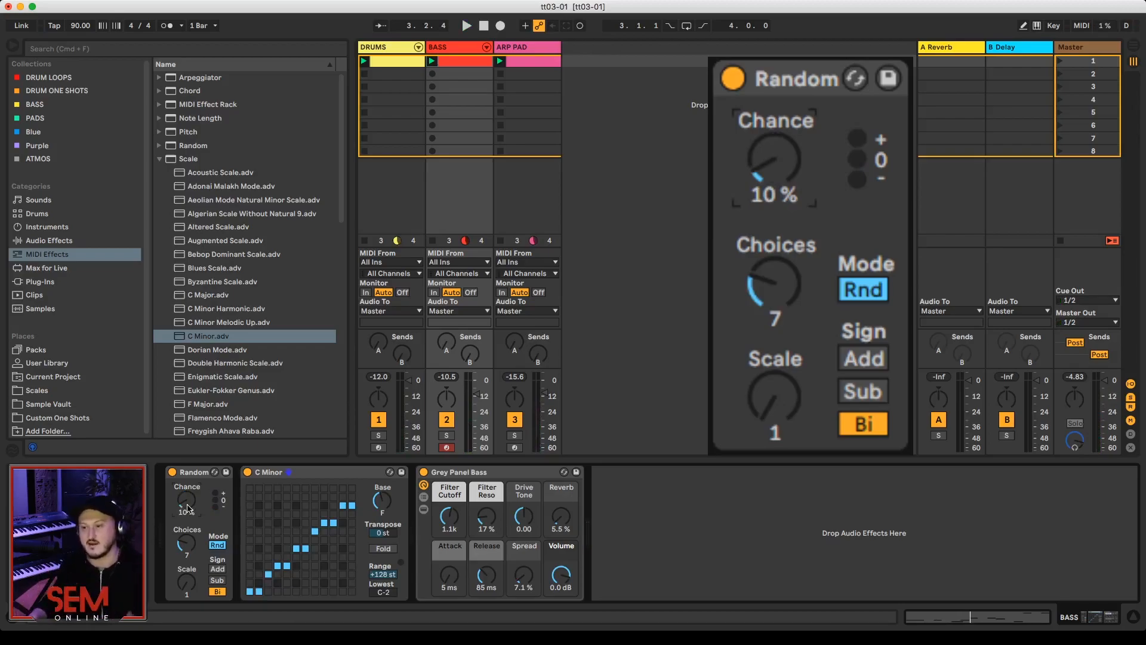
Step: Set the Random device's Chance on the bass track to 50 % and play the loop
drag(190, 504, 190, 503)
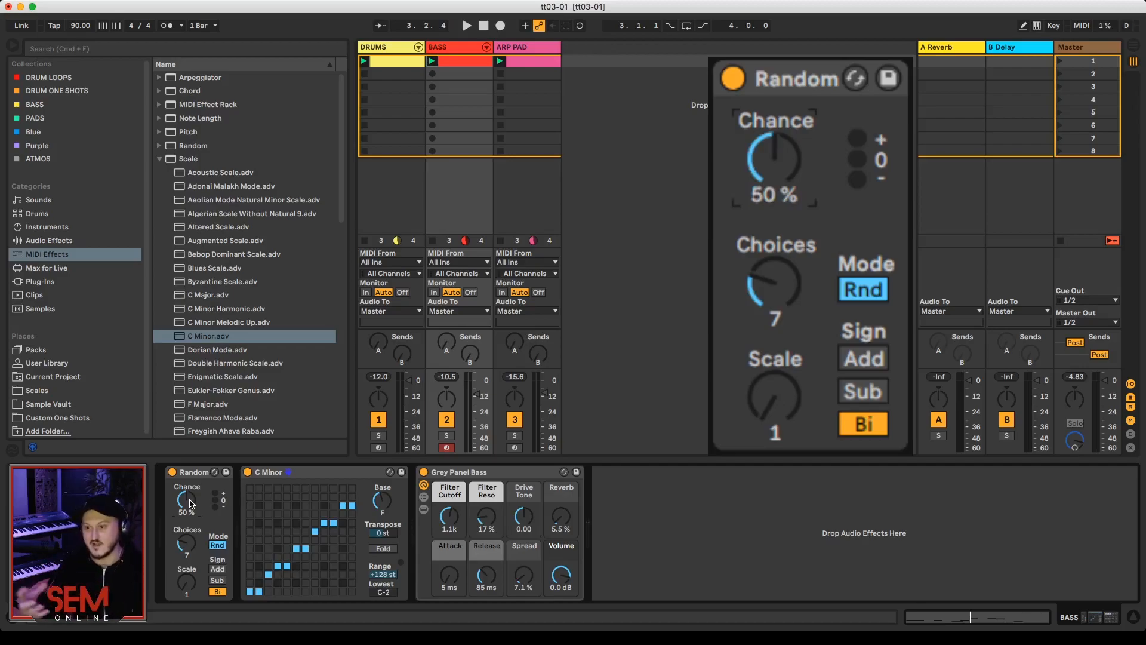
key(space)
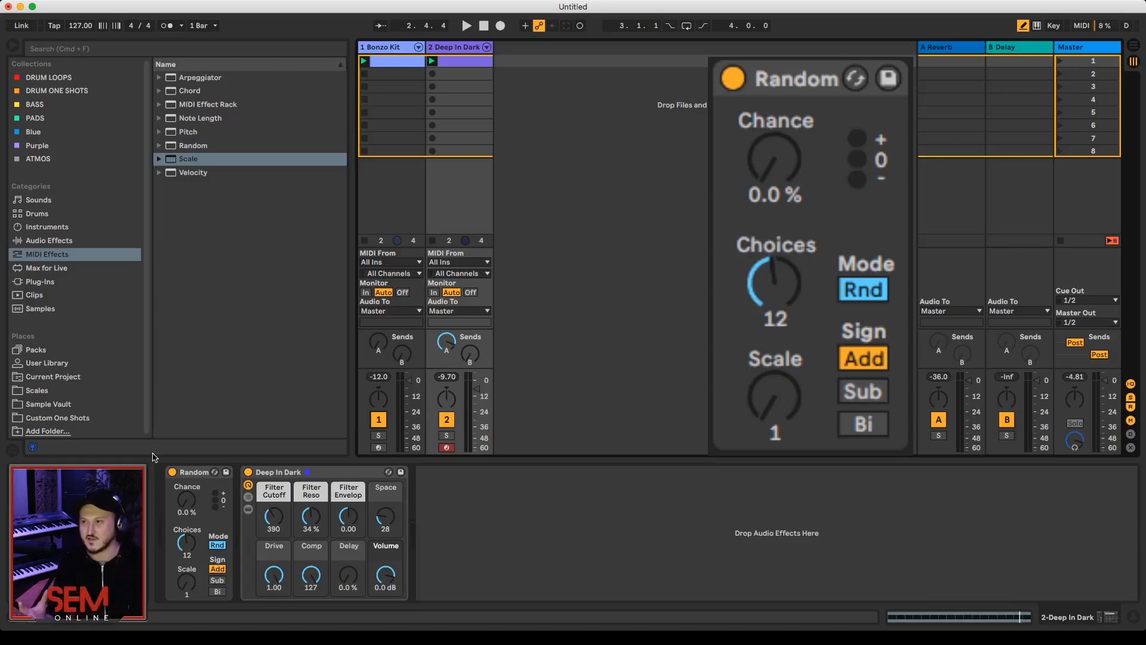
Step: Play the loop, mute the drum track while raising the bass track's Random Chance to 33 %, and unmute the drums
key(space)
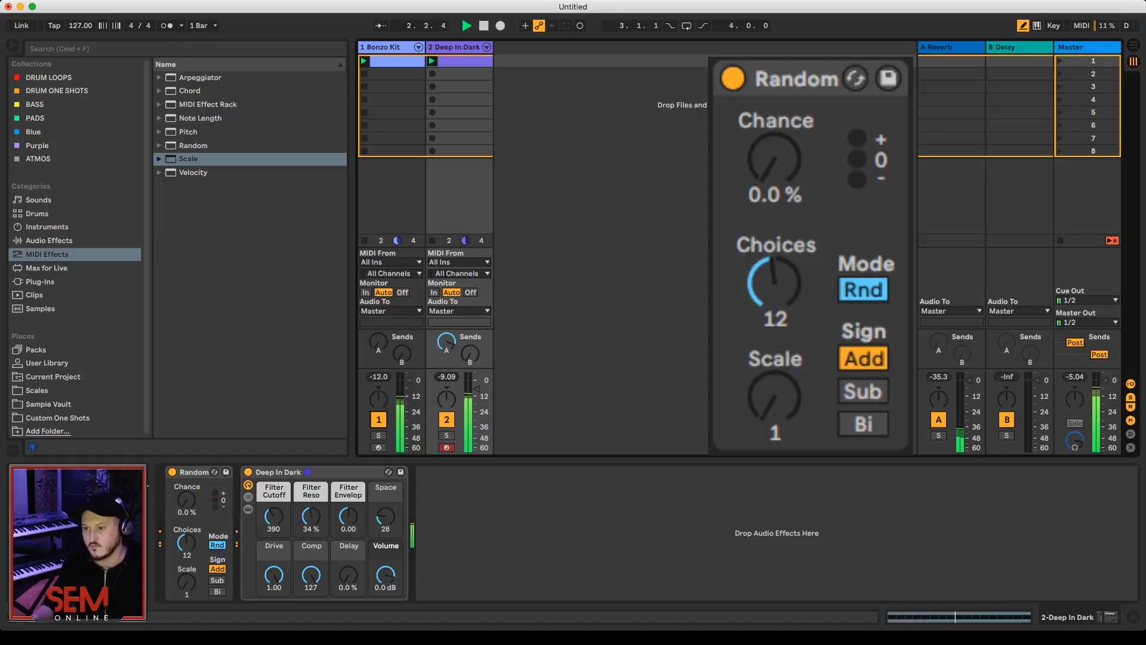
click(380, 422)
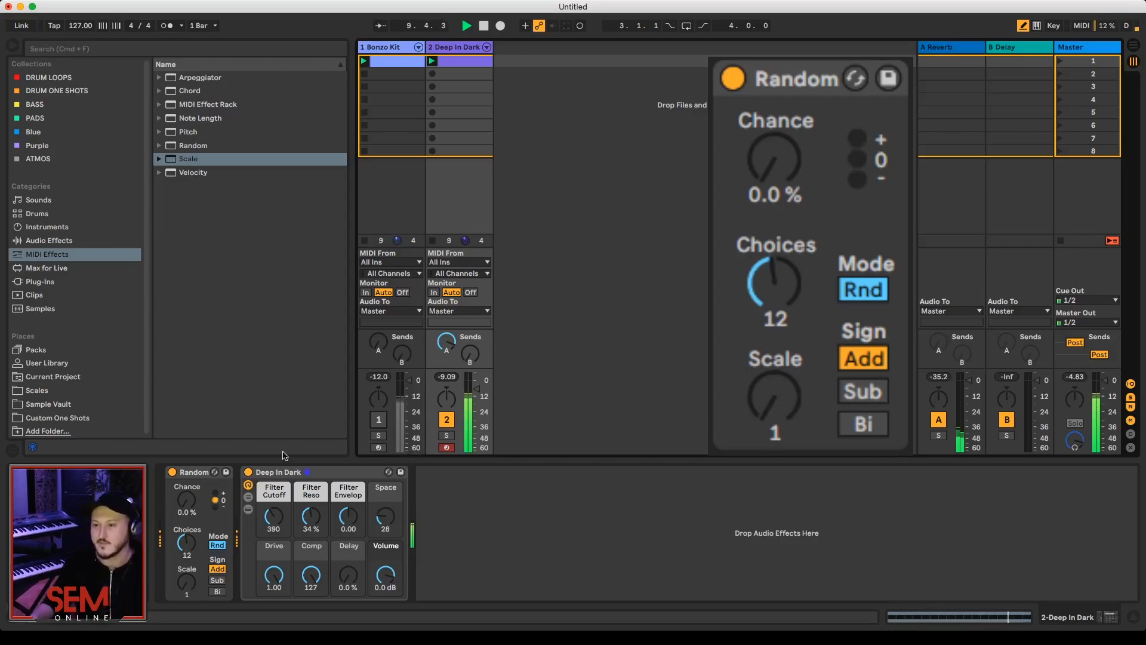
drag(197, 508, 197, 487)
drag(187, 500, 187, 494)
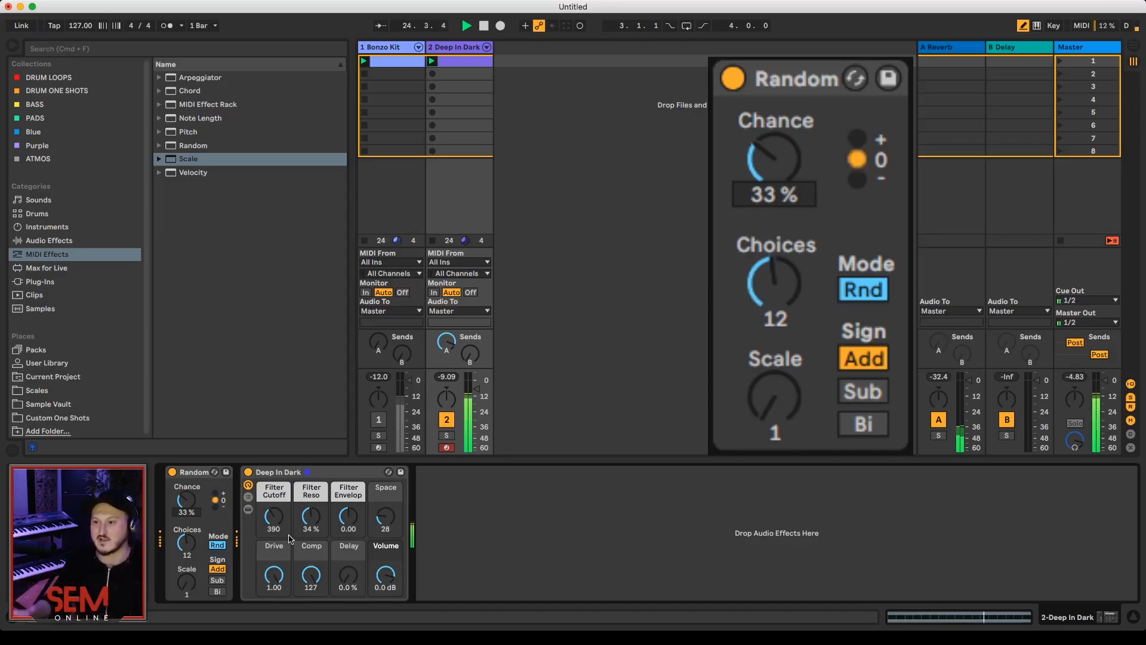
click(381, 420)
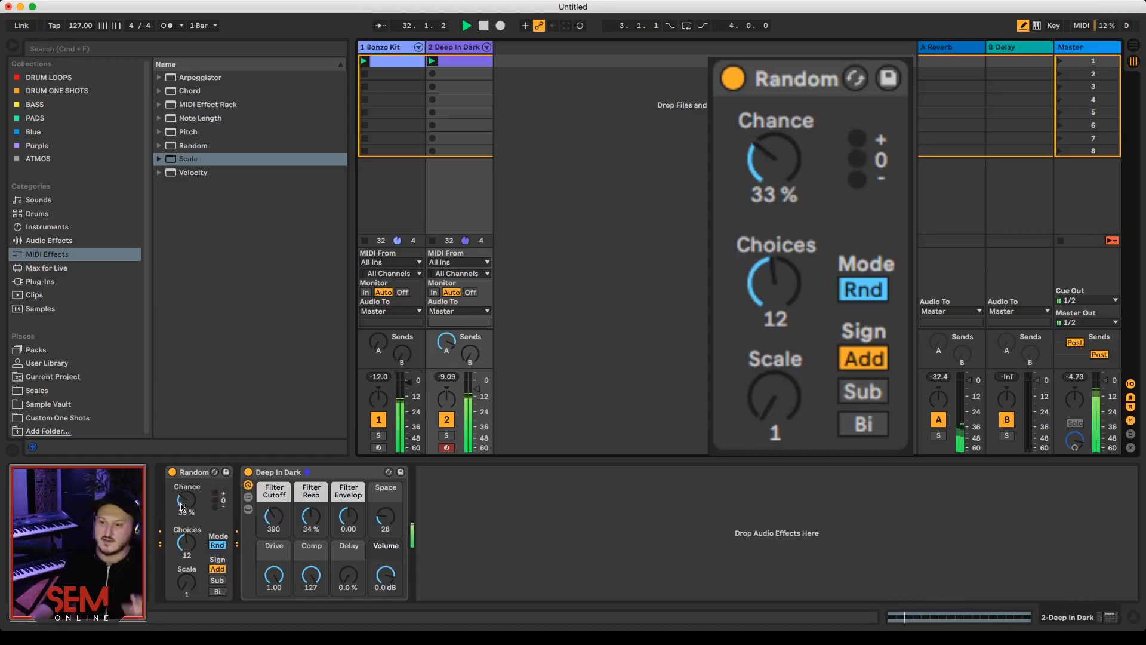
Step: Try the bass track's Random Chance at 100 % and 50 % during playback, and return it to 33 %
drag(186, 507, 186, 439)
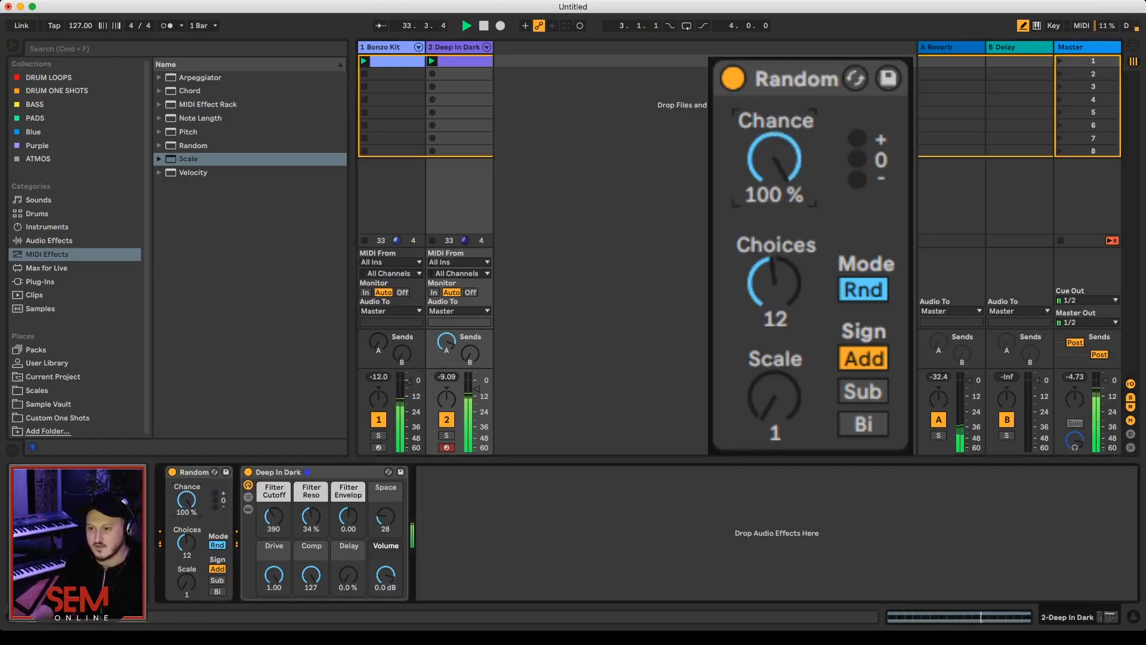
click(187, 505)
text(50)
key(Return)
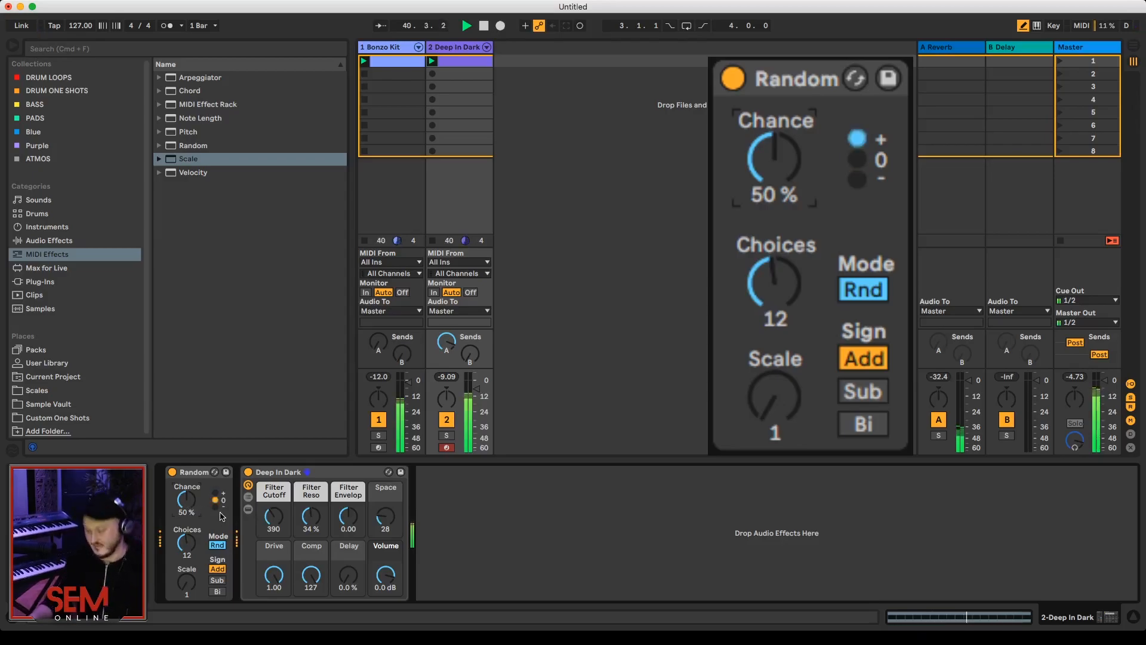
text(33)
key(Return)
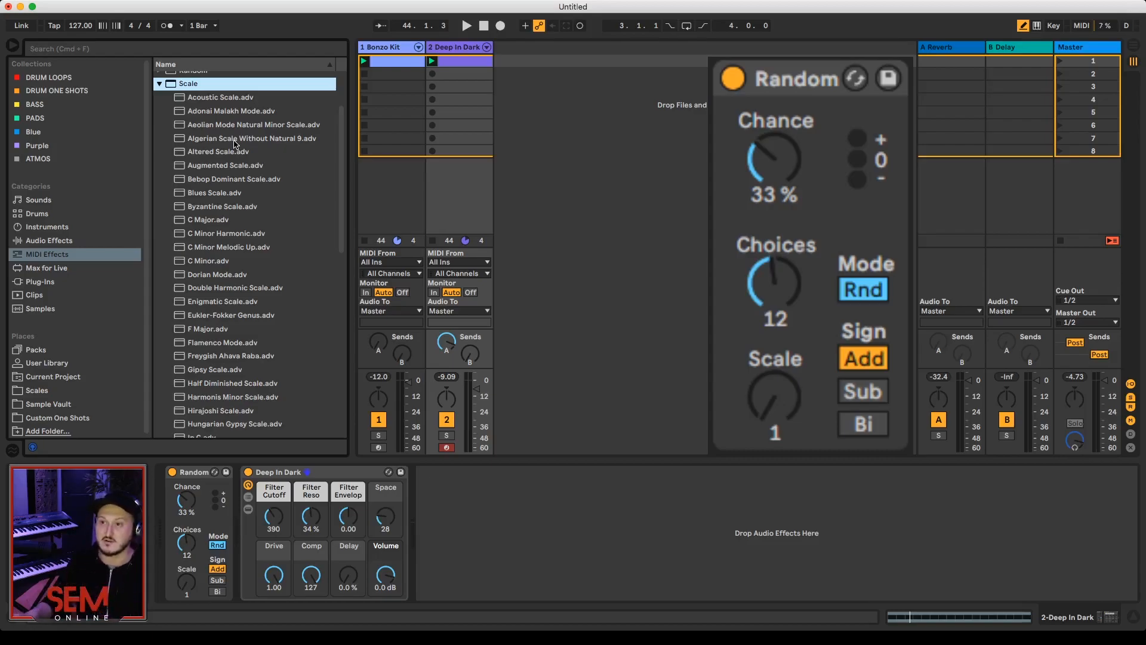
Step: Browse the Scale presets and insert Freygish Ahava Raba between Random and the Deep In Dark instrument on the bass track
scroll(249, 252, down, 10)
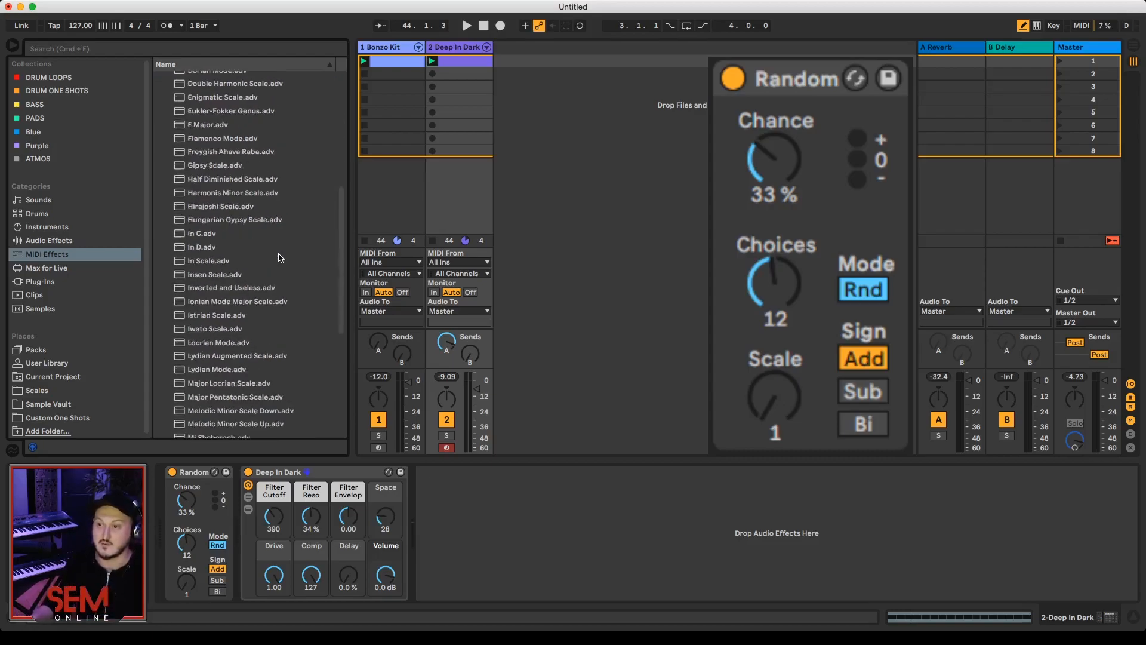
scroll(277, 263, down, 4)
scroll(252, 220, down, 5)
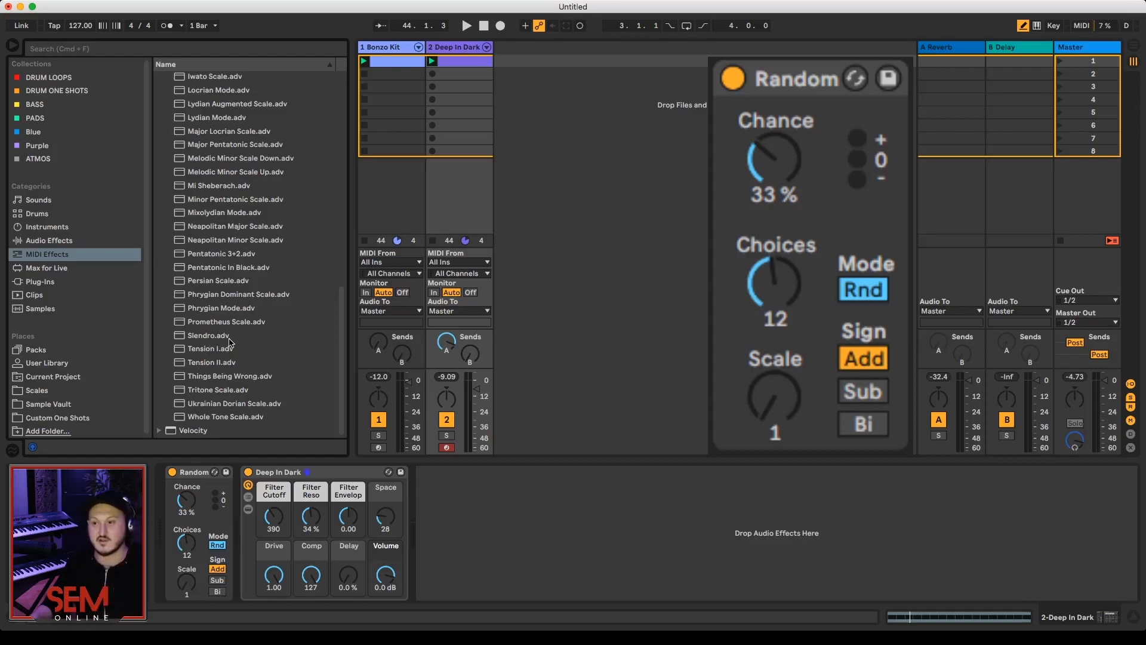
scroll(238, 349, up, 5)
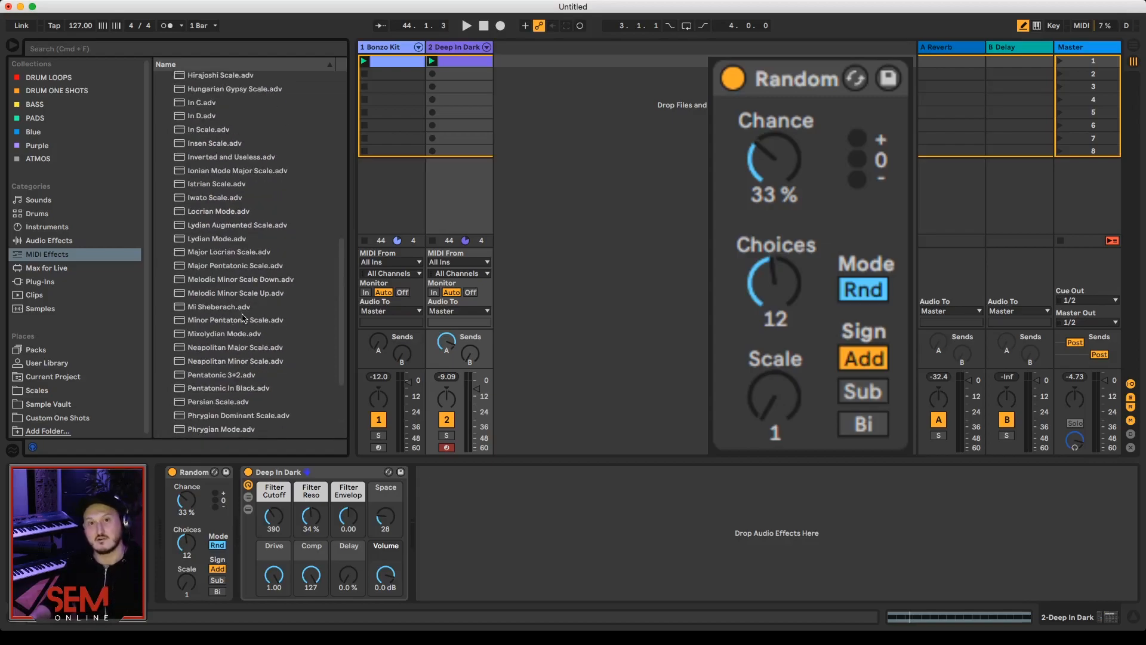
scroll(244, 288, up, 5)
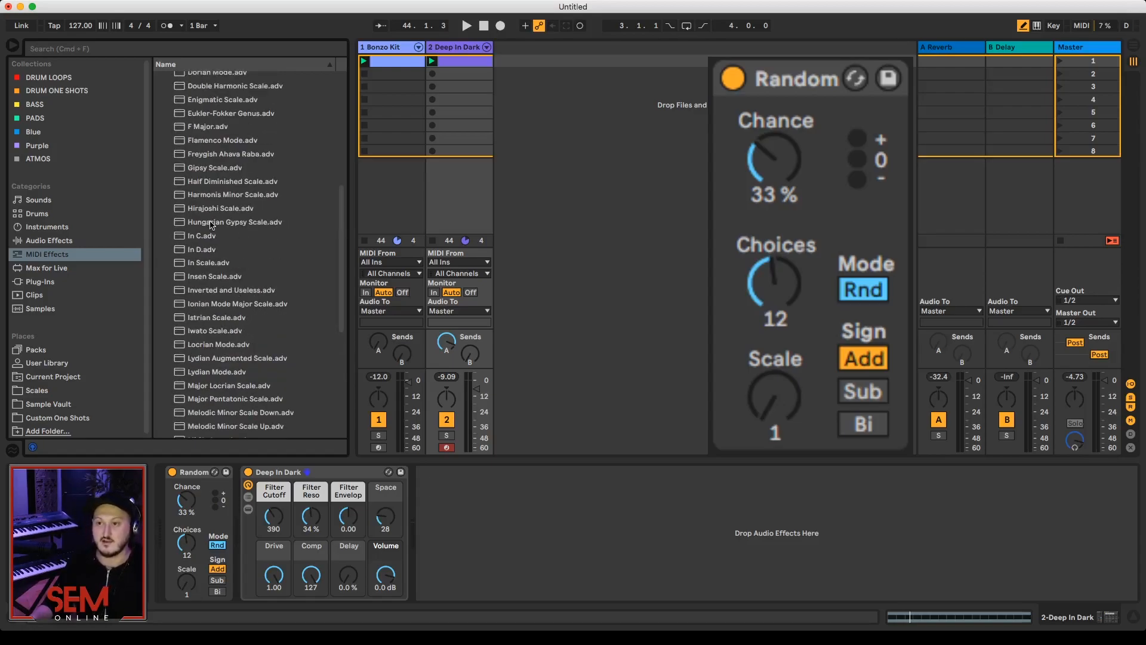
scroll(239, 228, up, 1)
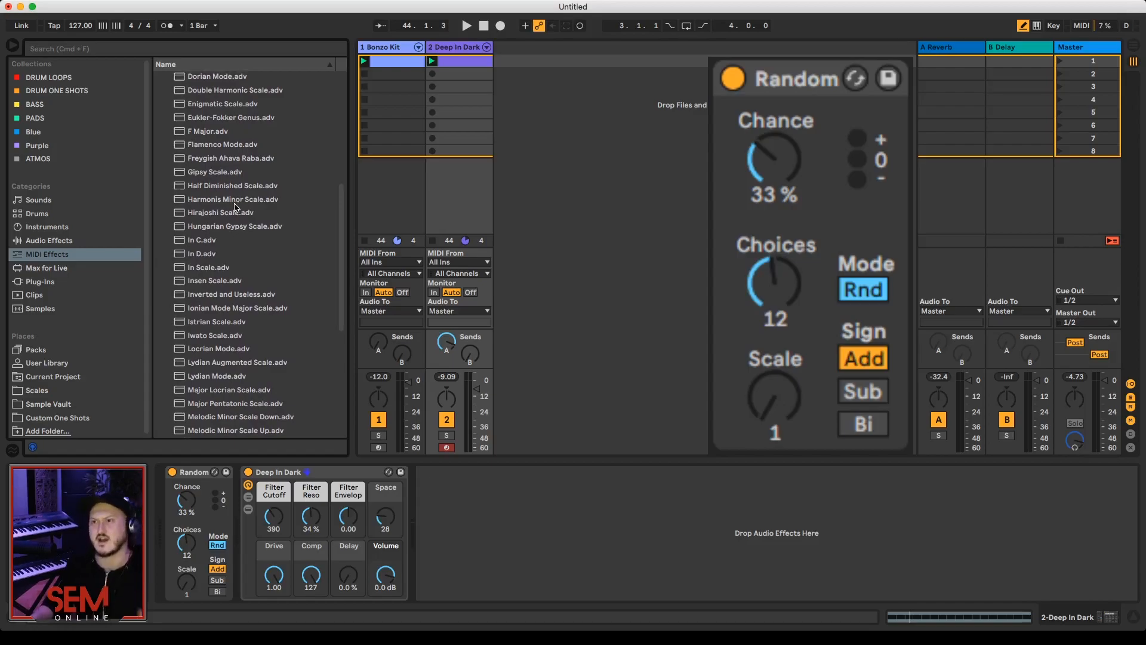
drag(242, 162, 249, 531)
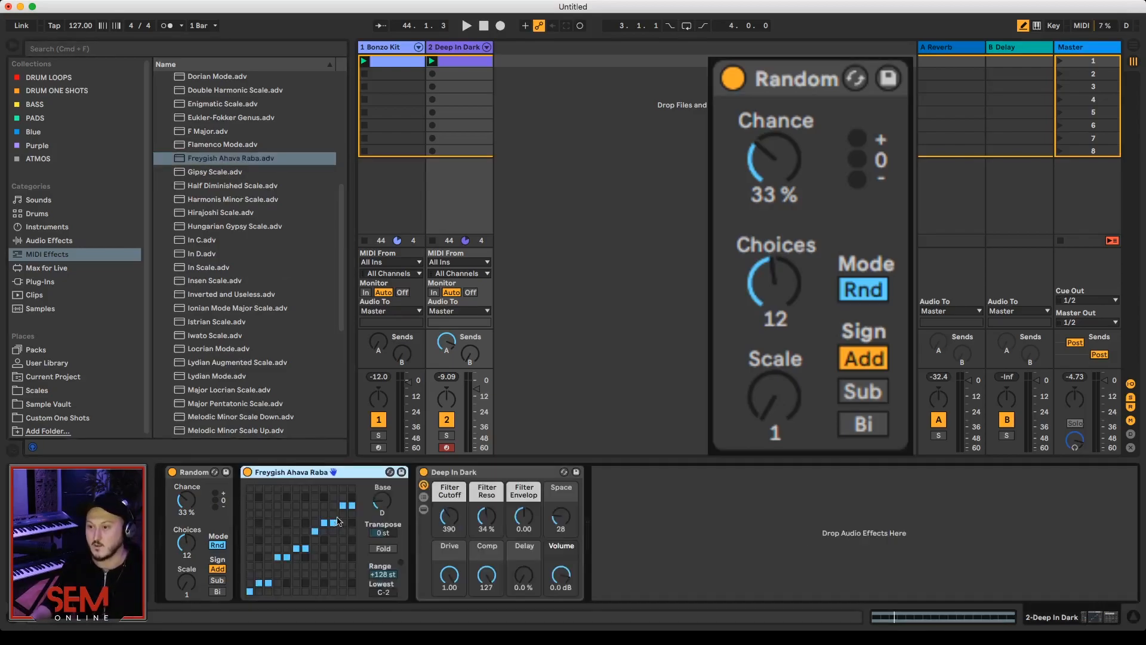
Step: Set the Freygish Ahava Raba scale's Base to A# and play the loop
click(375, 505)
key(Up)
key(Up)
key(Up)
key(Up)
key(Up)
key(Up)
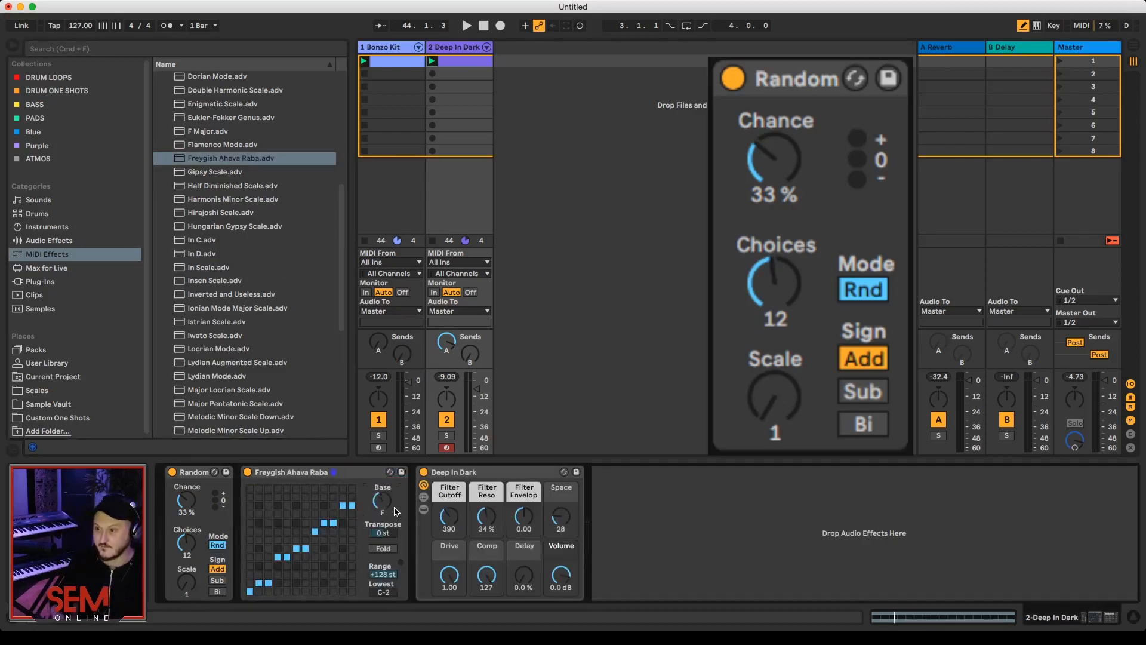
key(Up)
key(Up)
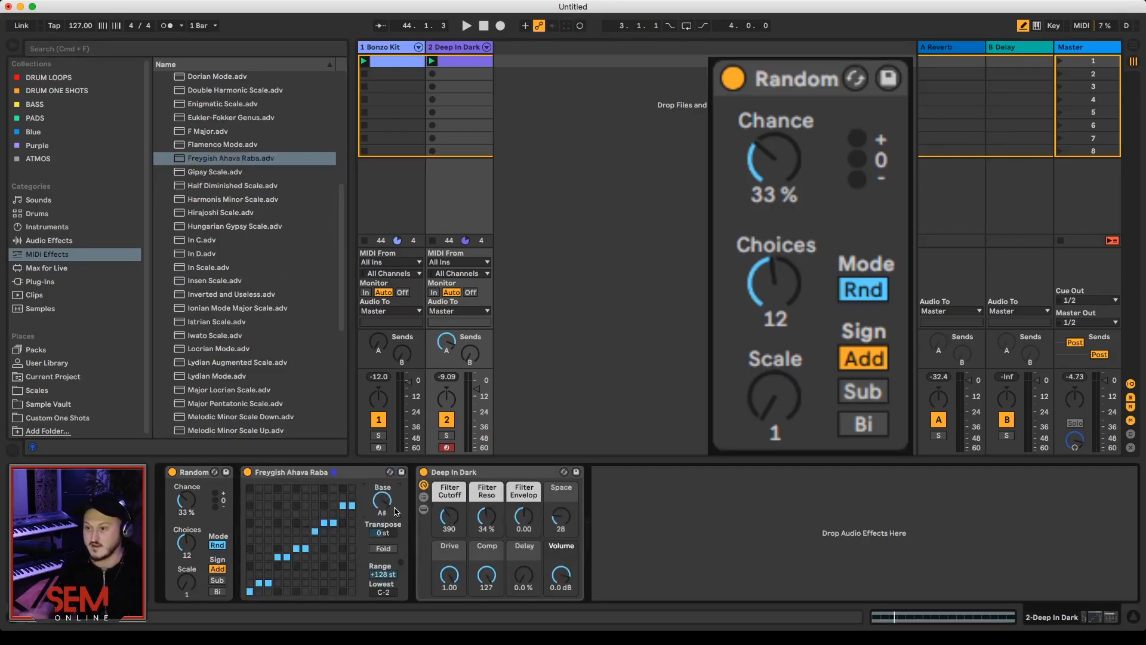
key(space)
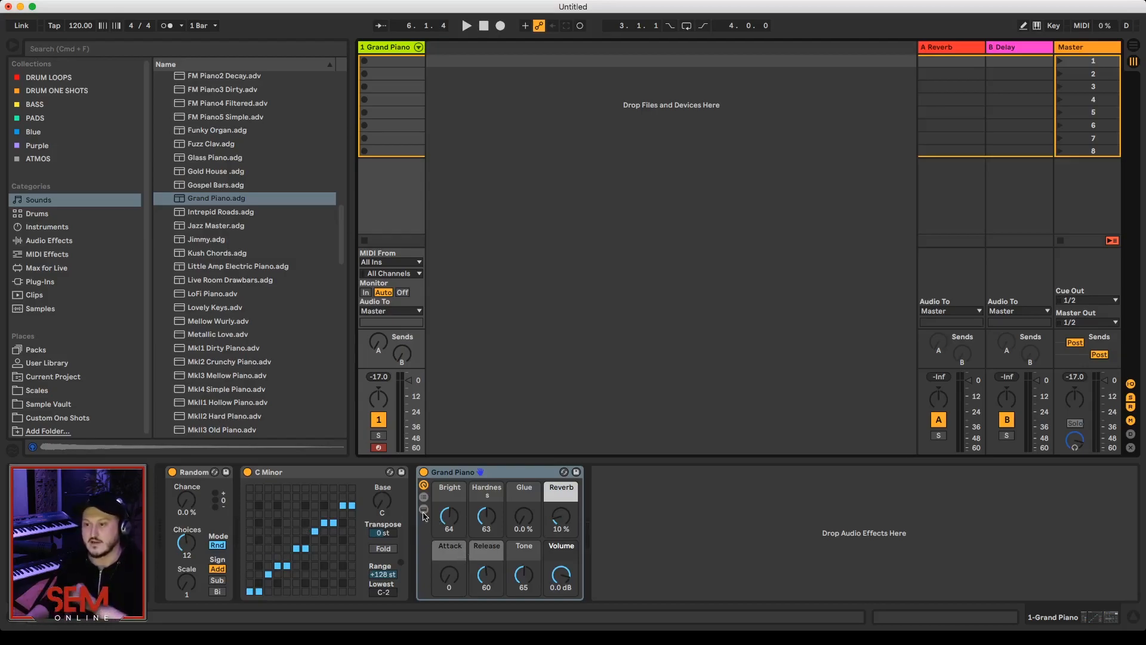
Step: Create a MIDI clip in the Grand Piano track's first slot with one C2 note filling the whole bar
click(200, 473)
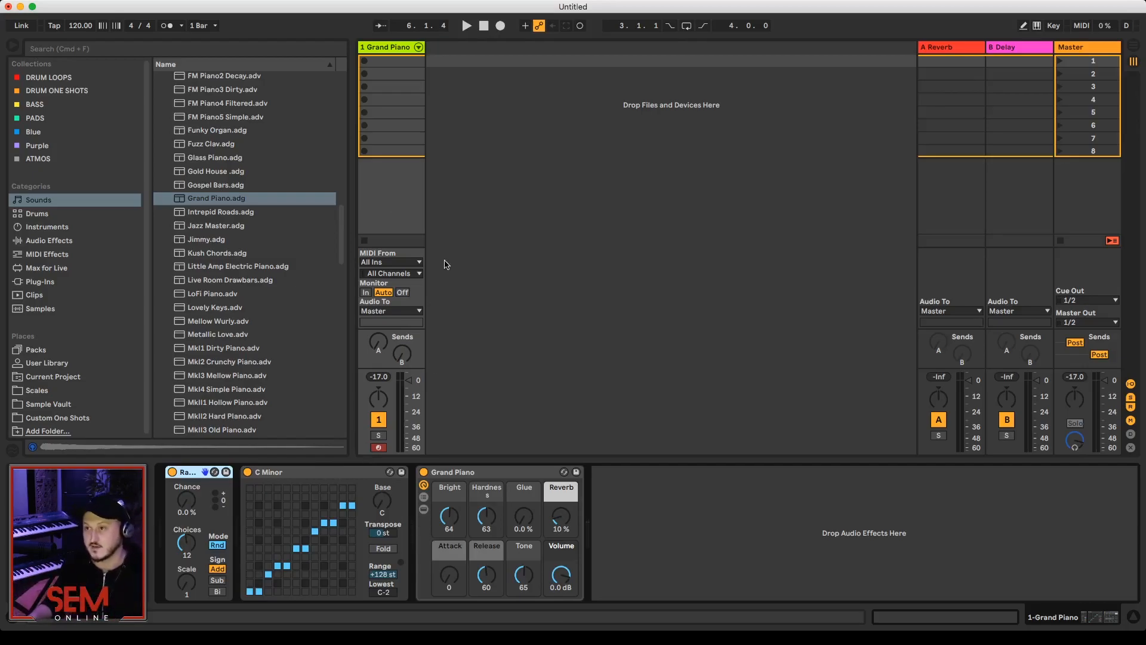
double_click(398, 62)
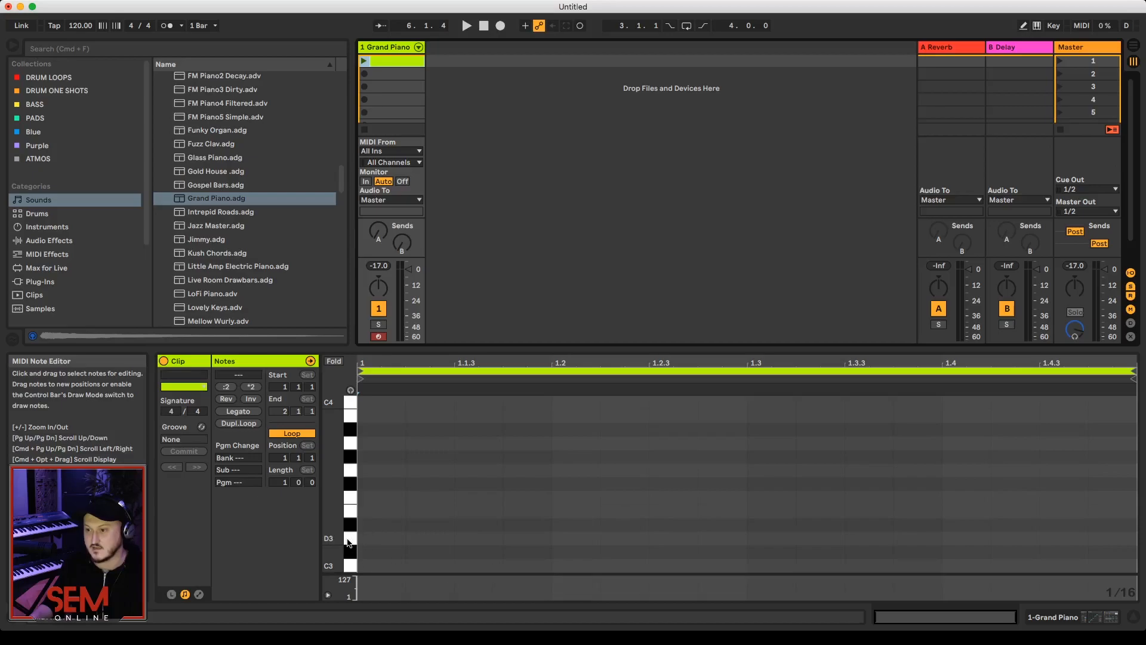
double_click(369, 566)
drag(405, 565, 1135, 565)
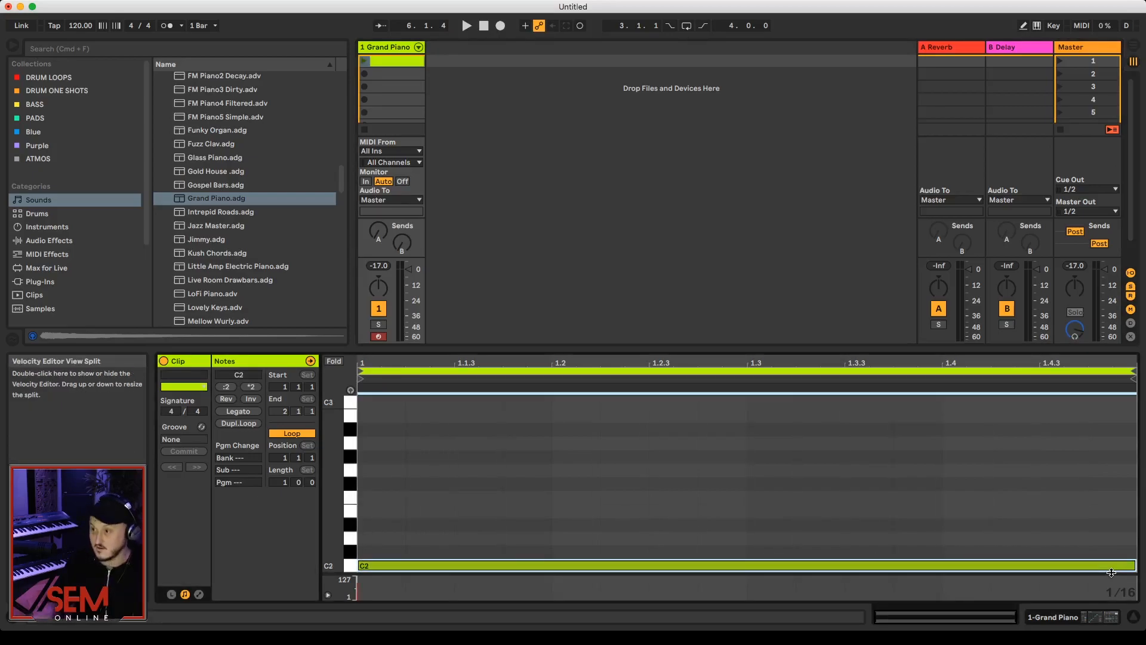
Step: Duplicate the Grand Piano track and turn the copy's note into two half-bar C3 notes
click(399, 48)
key(super+d)
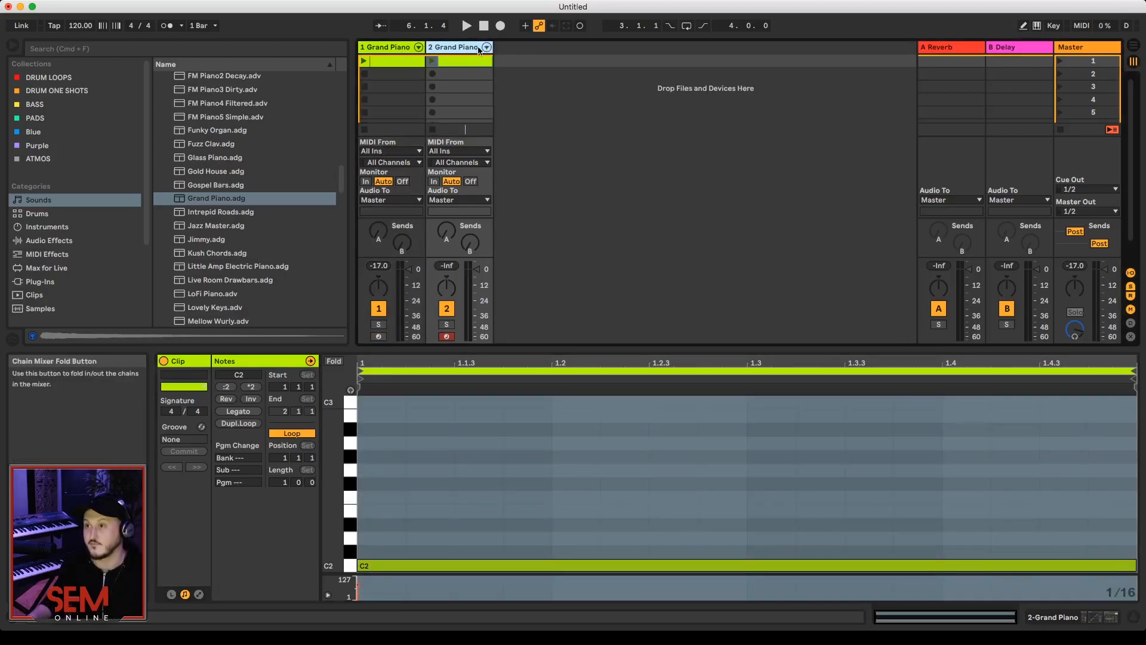
click(387, 568)
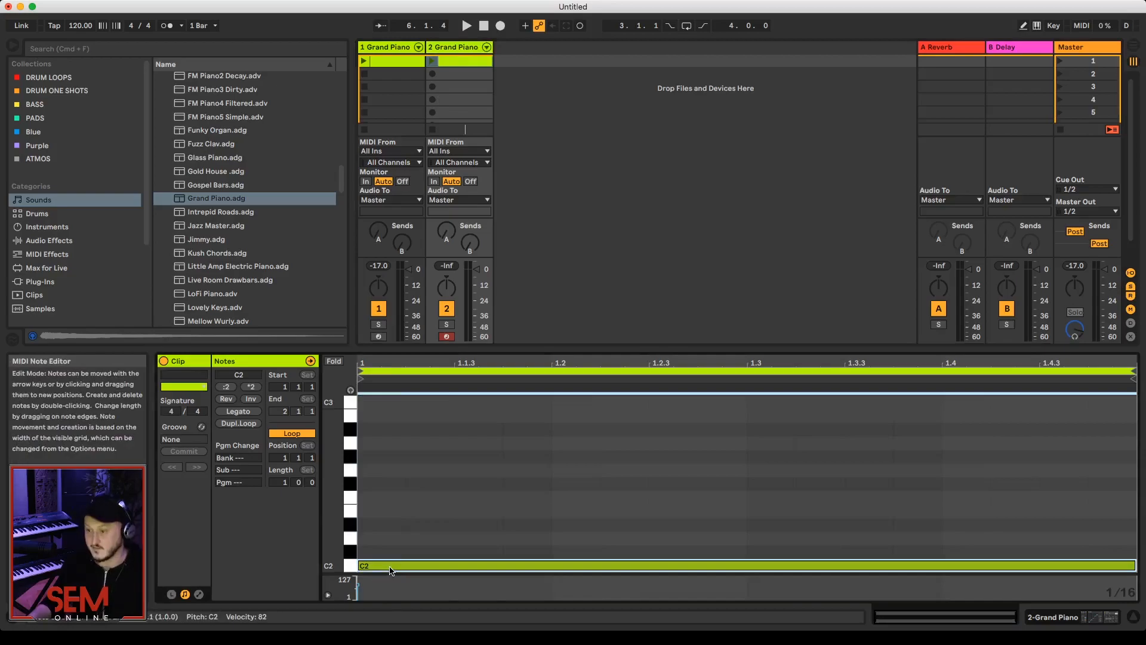
key(shift+Up)
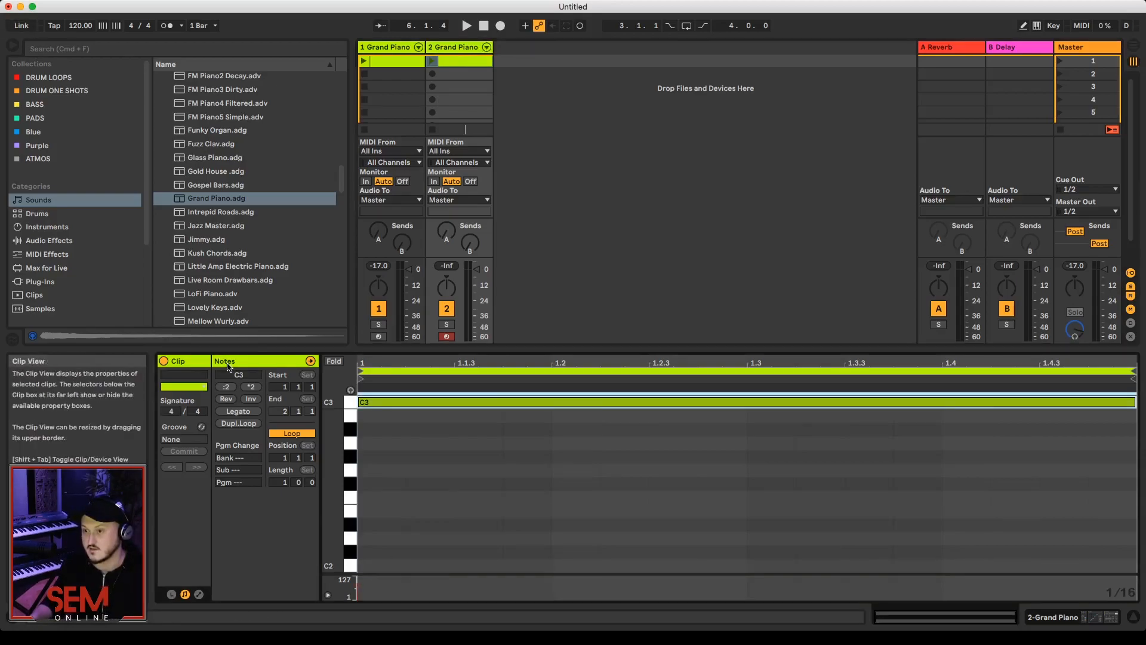
click(228, 388)
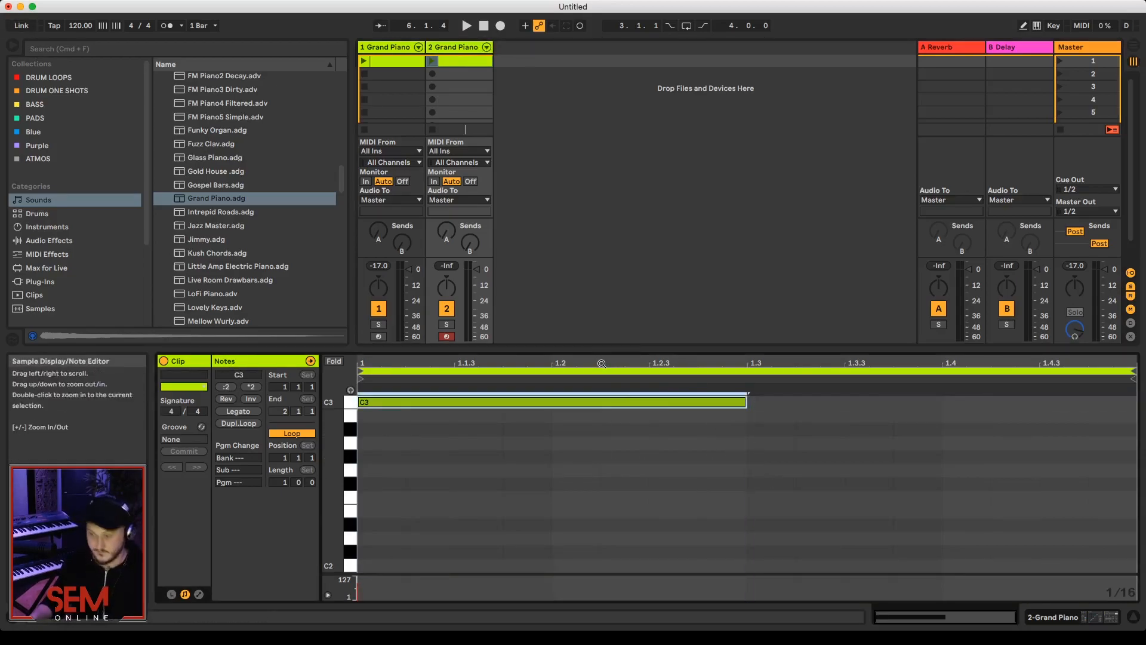
key(super+d)
Step: Duplicate the second Grand Piano track and turn the new clip's notes into four quarter-bar C4 notes
click(449, 49)
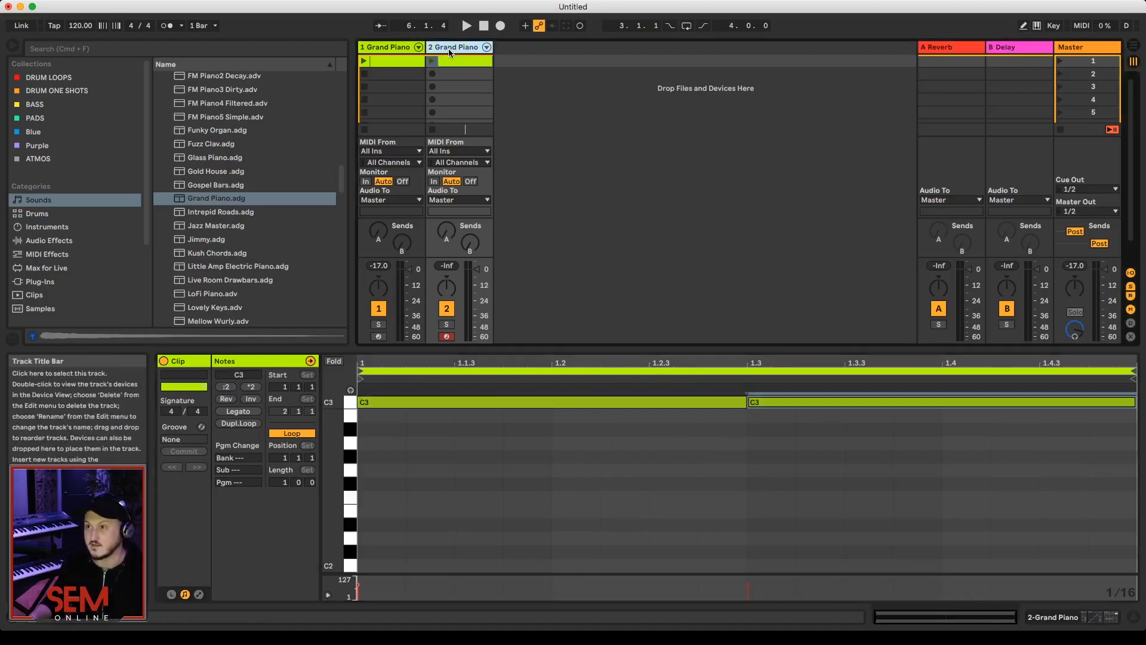
key(super+d)
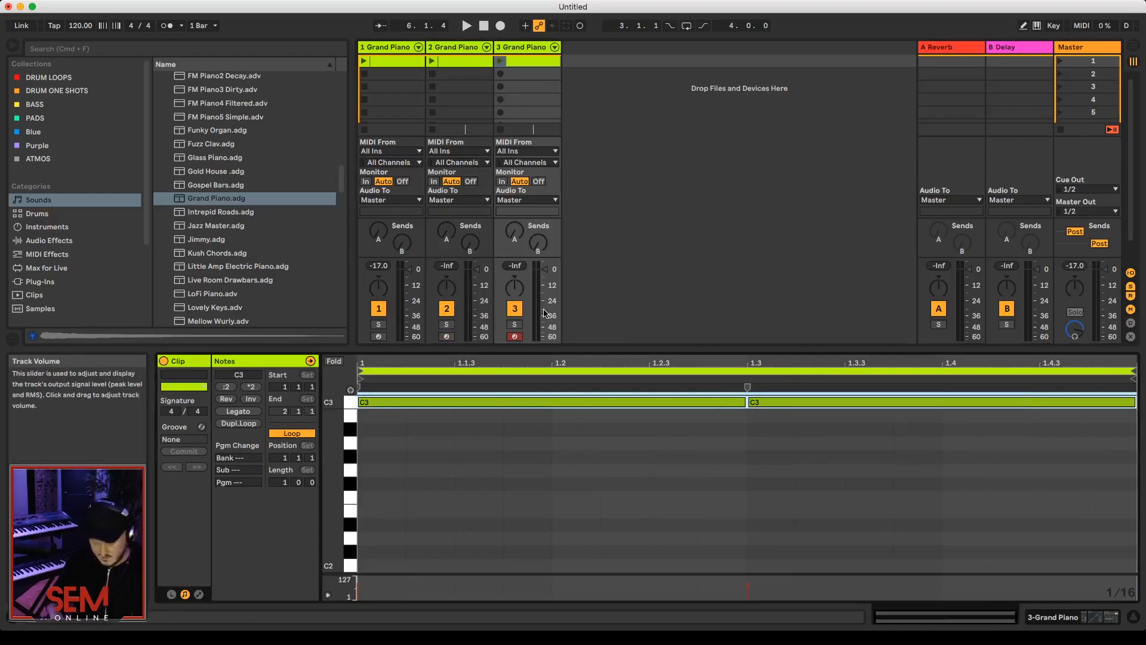
click(225, 386)
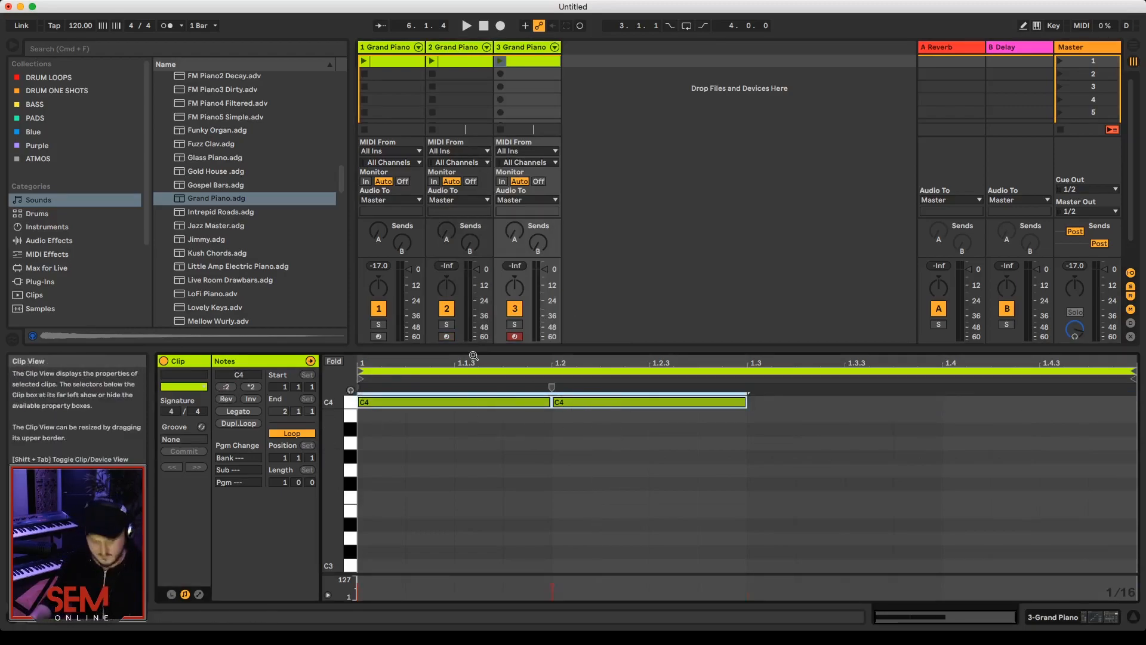
key(super+d)
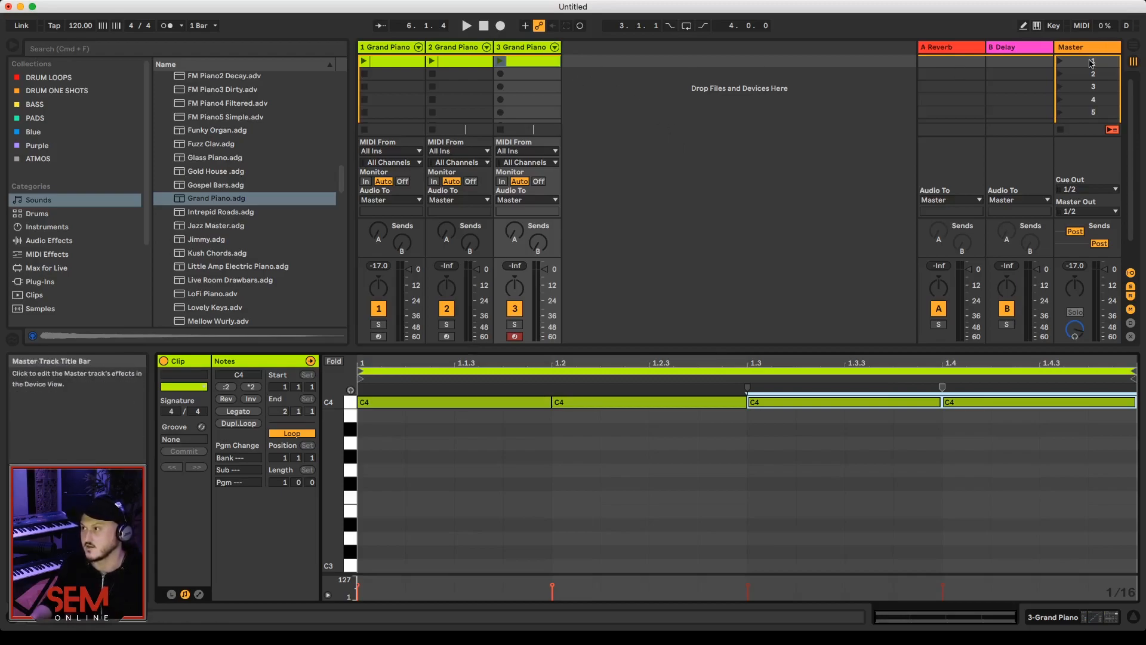
Step: Launch scene 1, mute the second and third piano tracks, and bring them back in one at a time
click(1054, 65)
click(1060, 62)
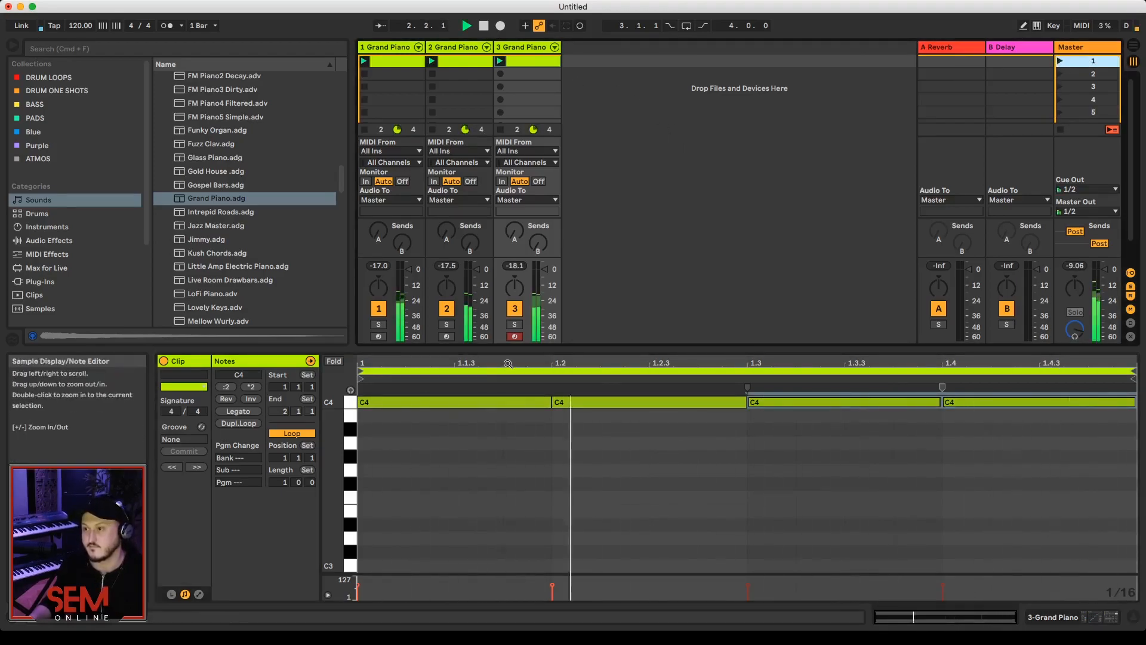
click(447, 308)
click(515, 308)
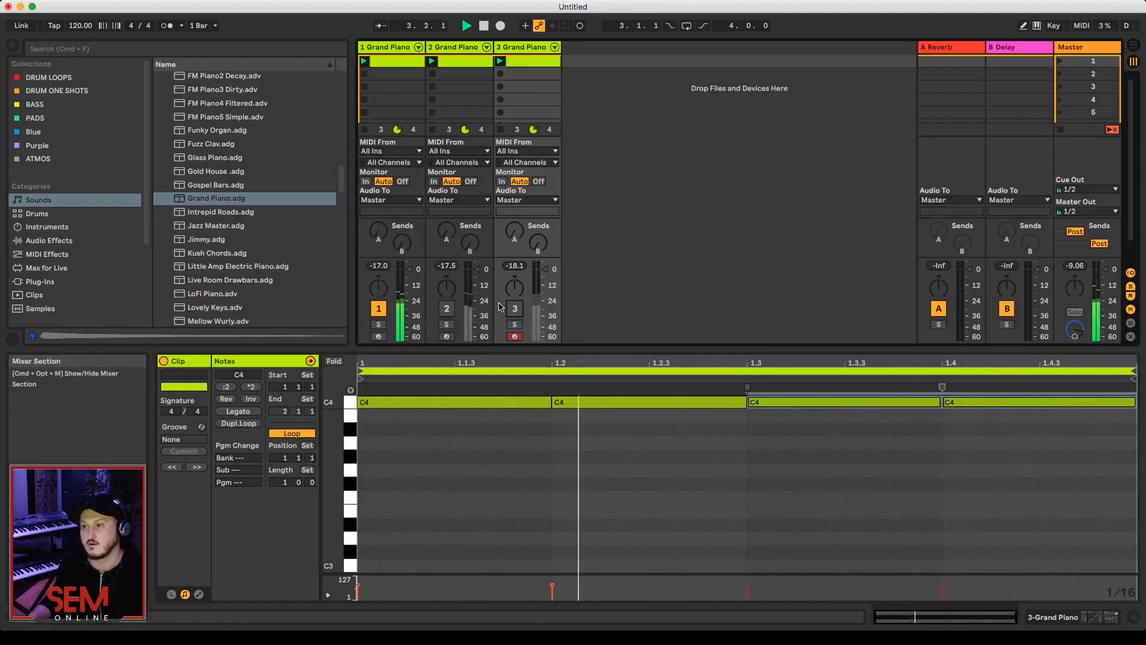
click(446, 308)
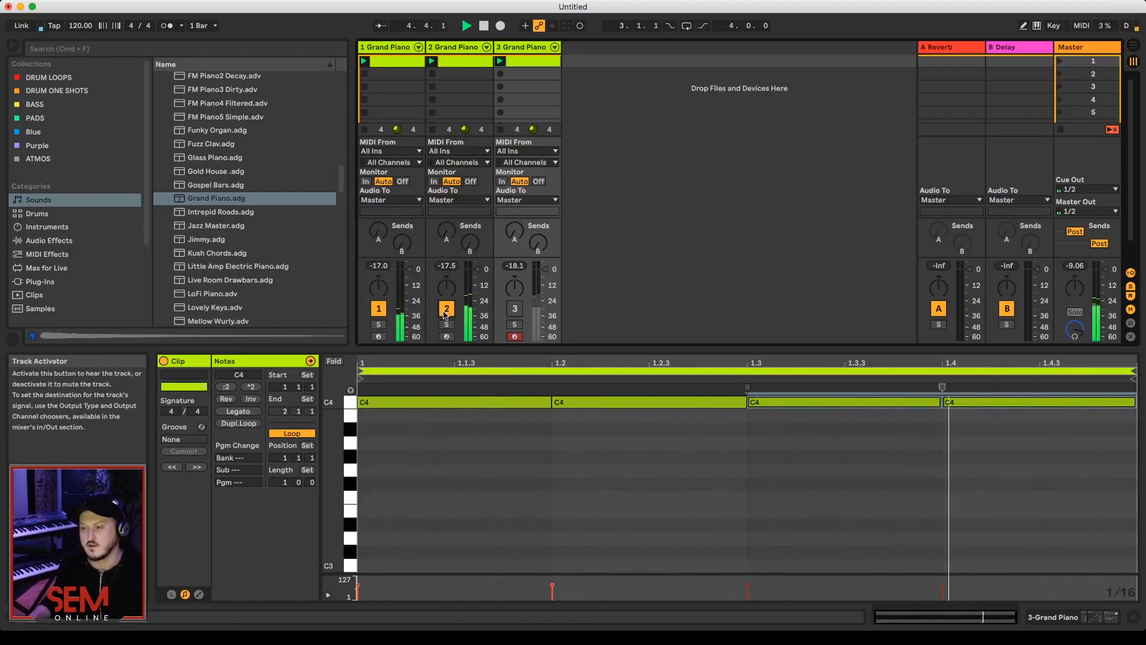
click(511, 310)
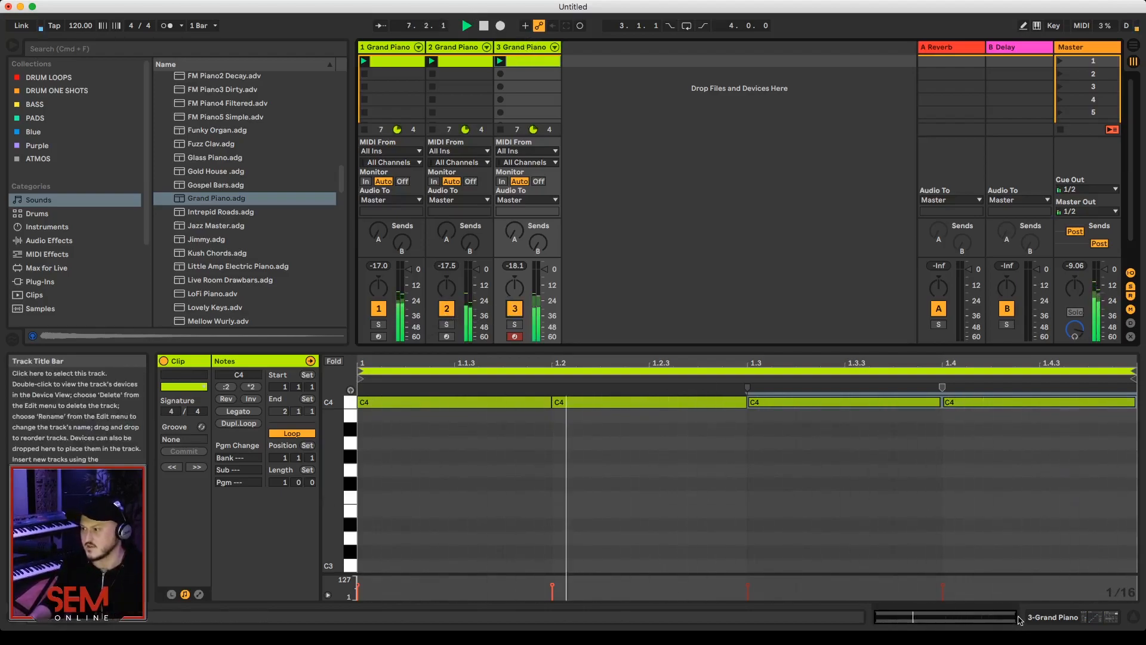
Step: Set the first Grand Piano track's Random Chance to 90 % while it is muted, and unmute the track
click(1038, 615)
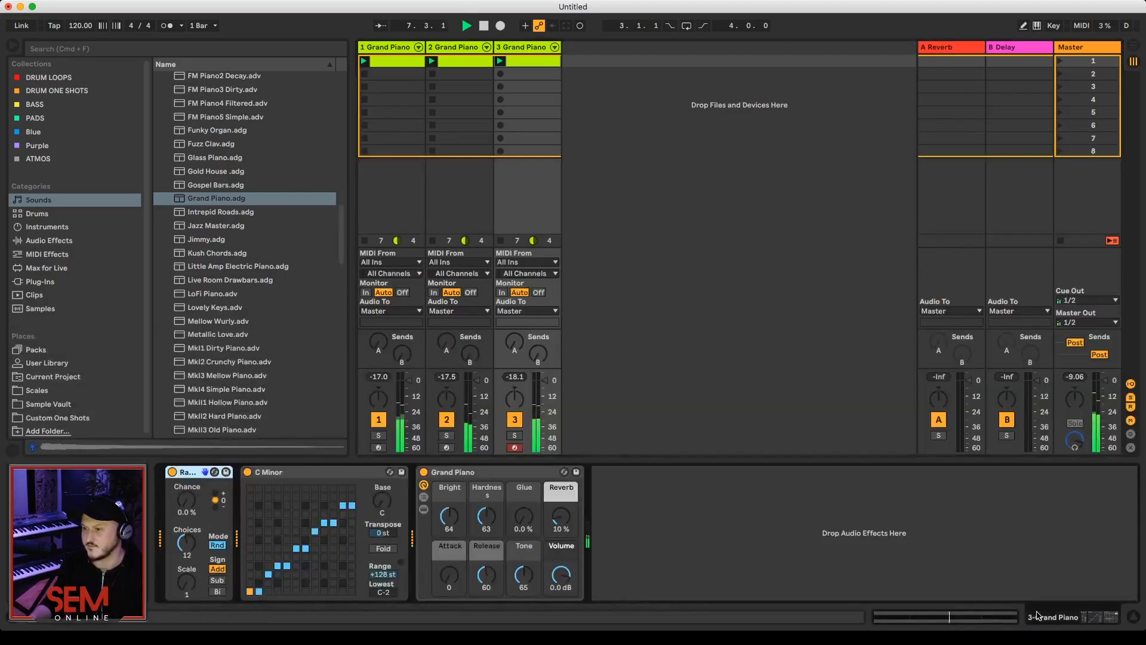
click(388, 48)
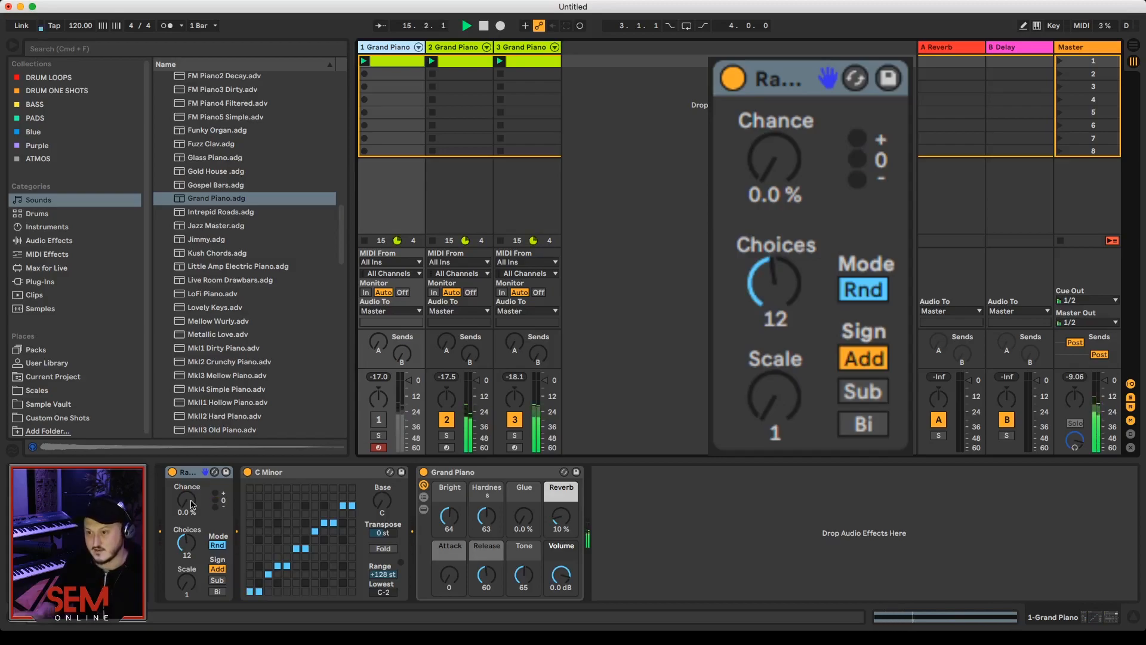
key(F1)
key(Return)
click(380, 420)
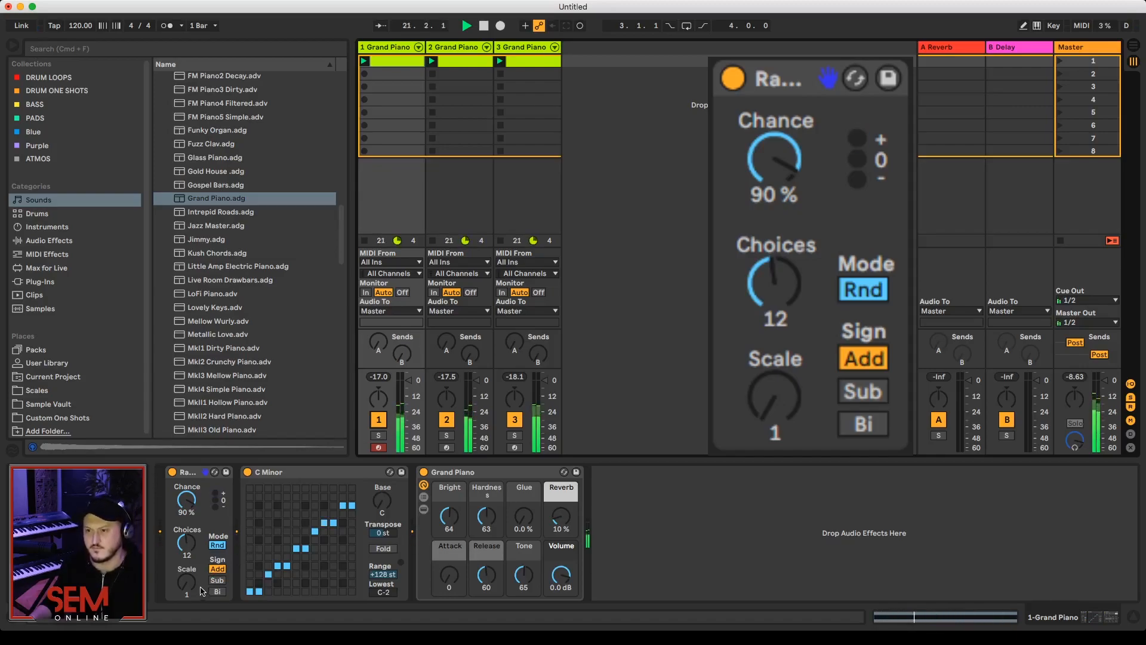
Step: Set the first Grand Piano track's Random effect to 5 Choices and switch its Sign to Bi
click(187, 553)
text(5)
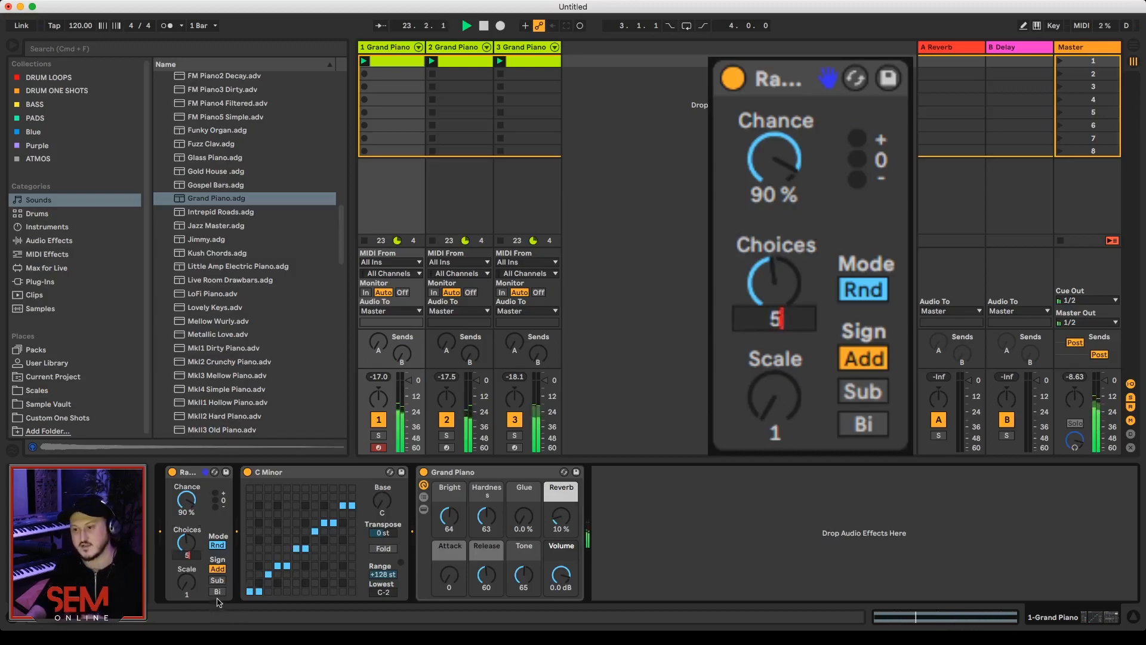
click(219, 593)
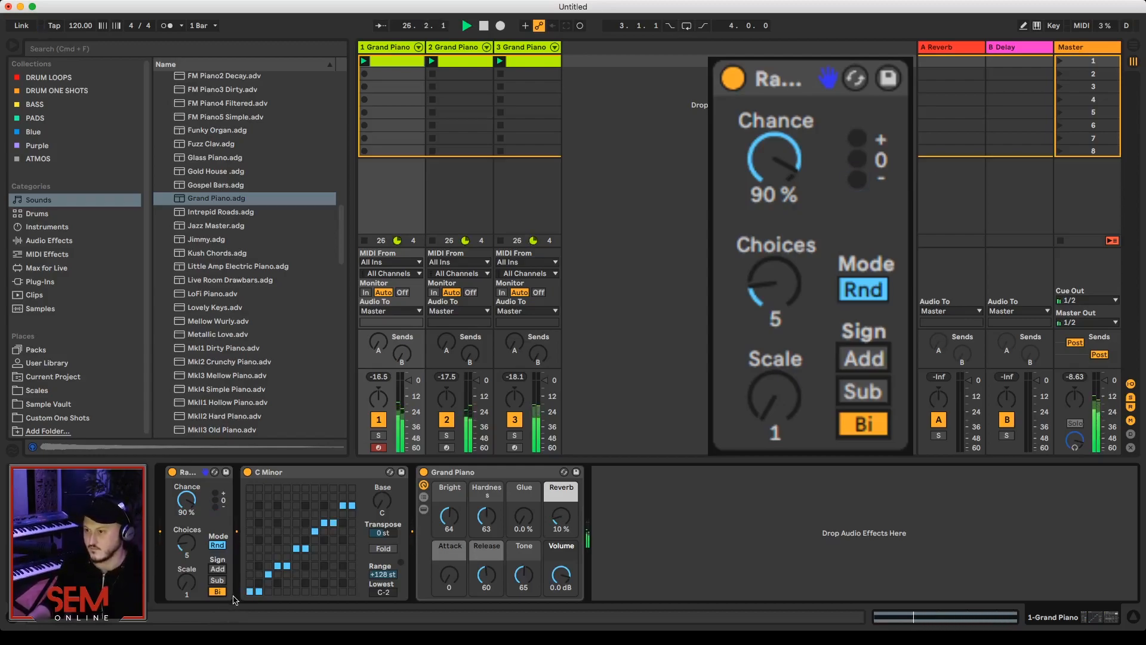
Step: Set the second Grand Piano track's Random effect to 7 Choices and 90 % Chance
click(464, 48)
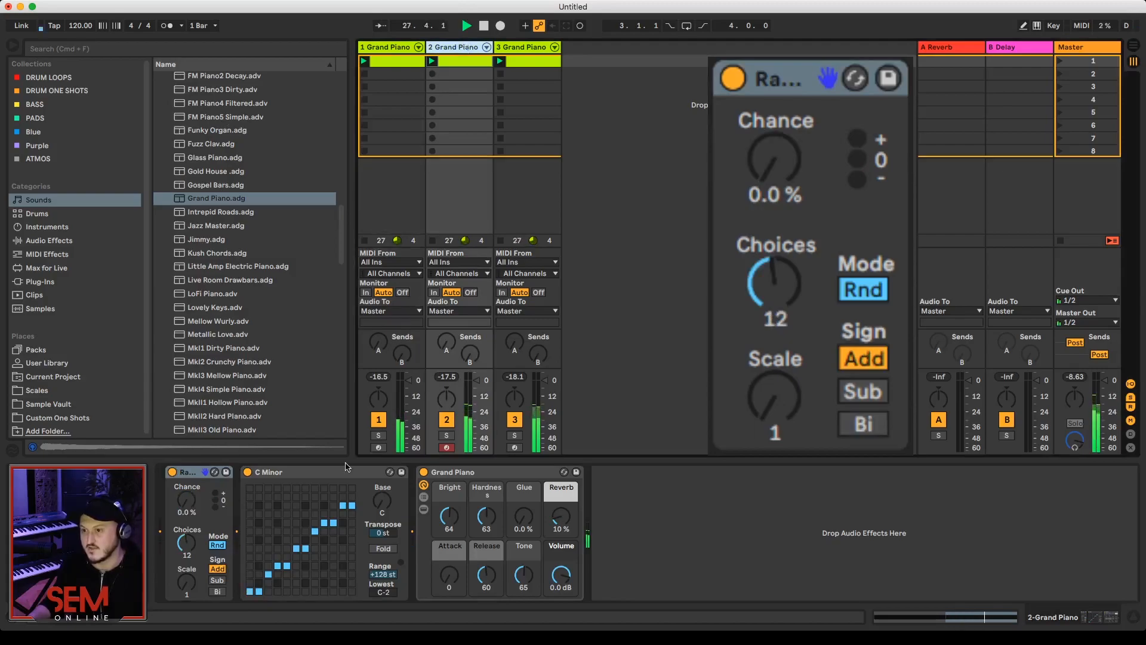
click(185, 544)
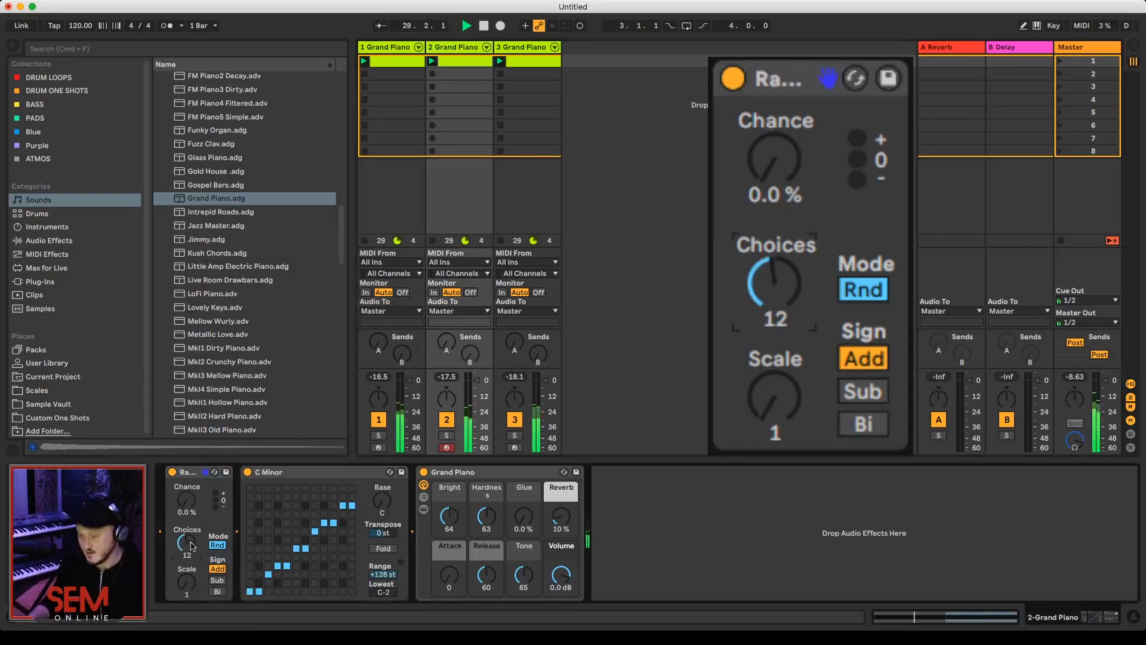
scroll(191, 545, down, 5)
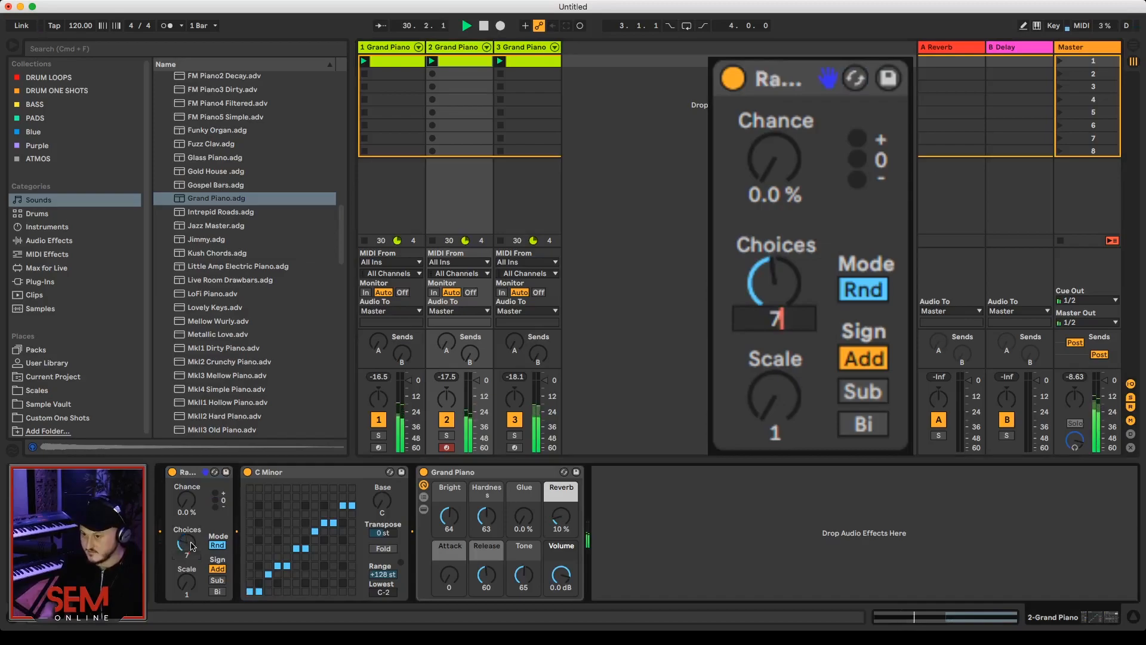
click(179, 504)
scroll(179, 504, up, 10)
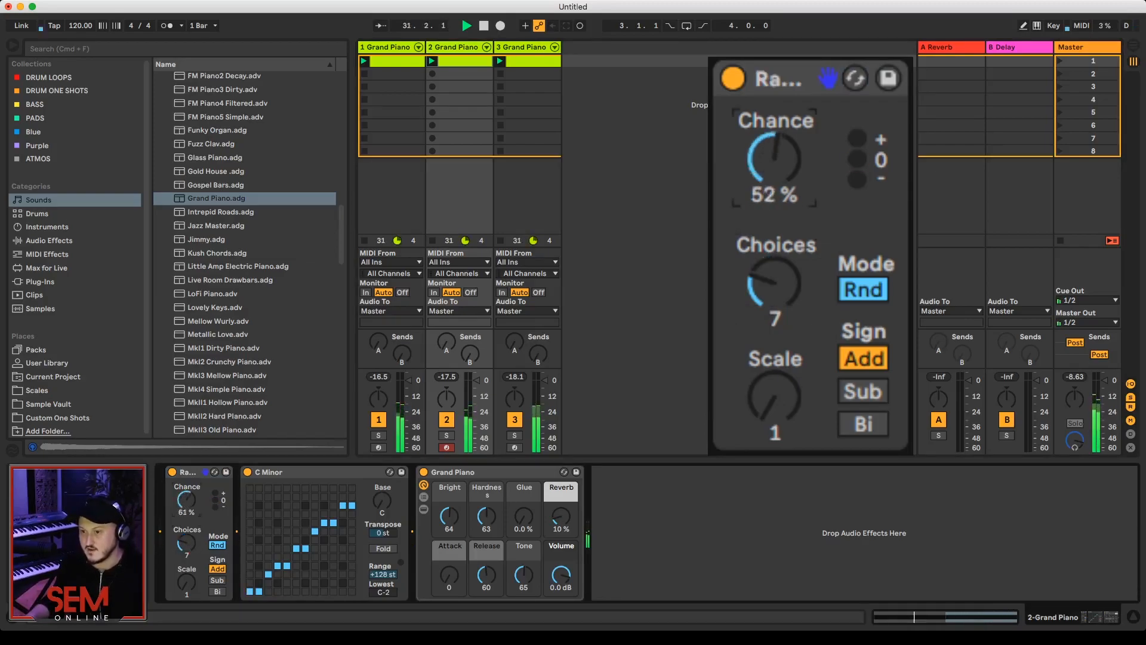
text(90)
key(Return)
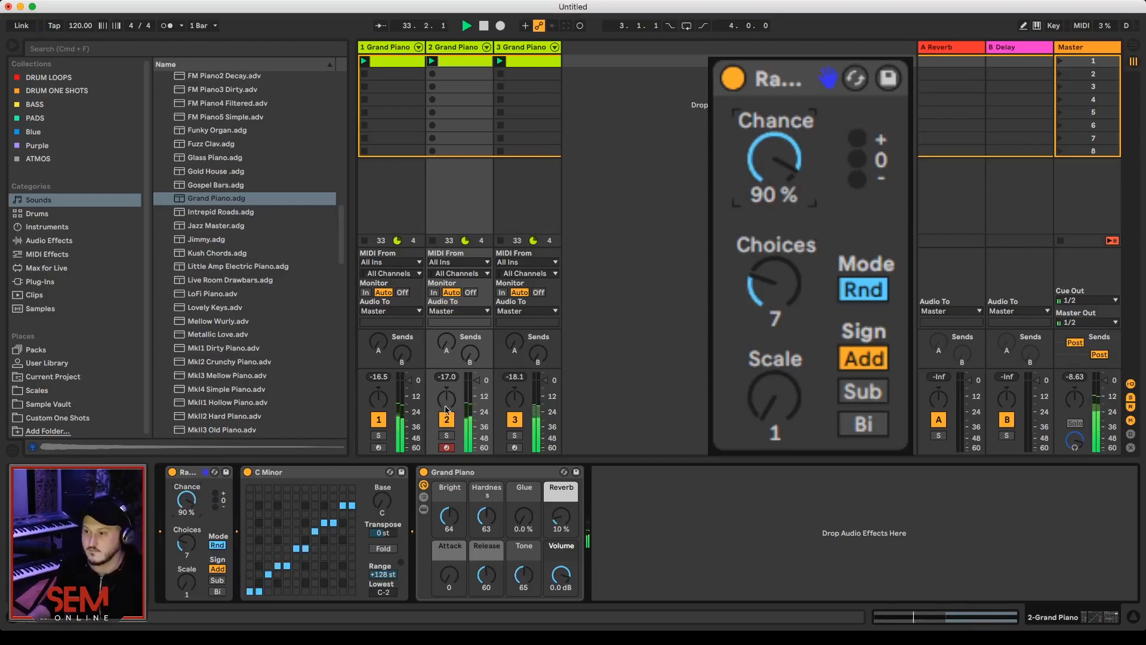
Step: Set the Random Chance on the third Grand Piano track to 90 %
click(529, 48)
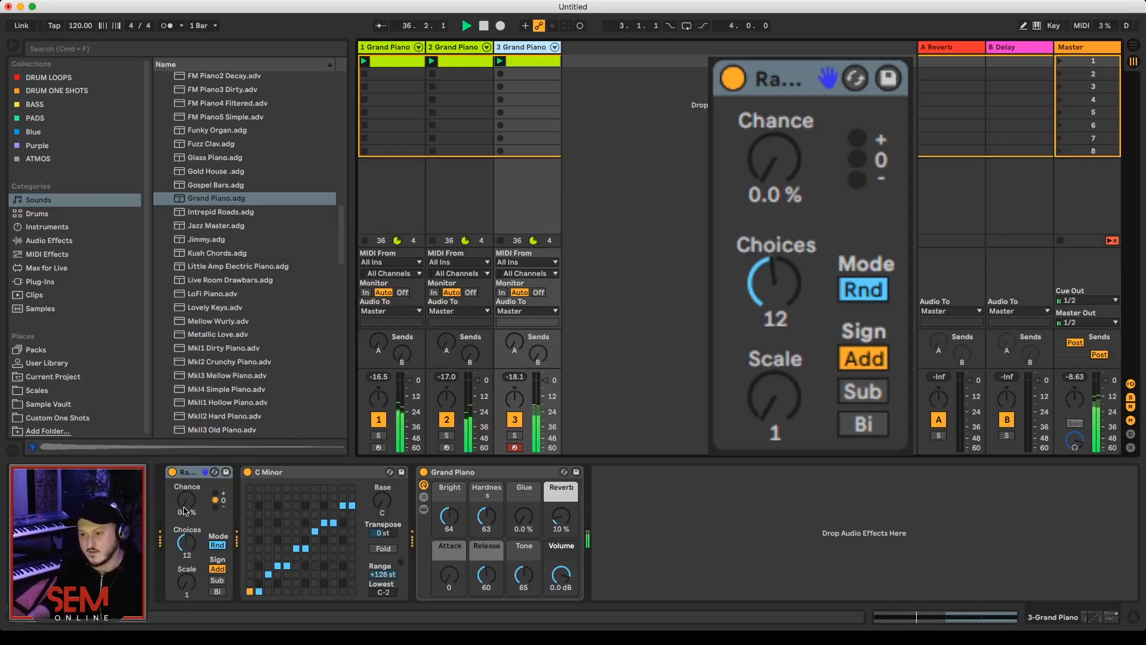
mouse_move(184, 511)
mouse_down()
mouse_move(187, 479)
mouse_move(189, 510)
mouse_up()
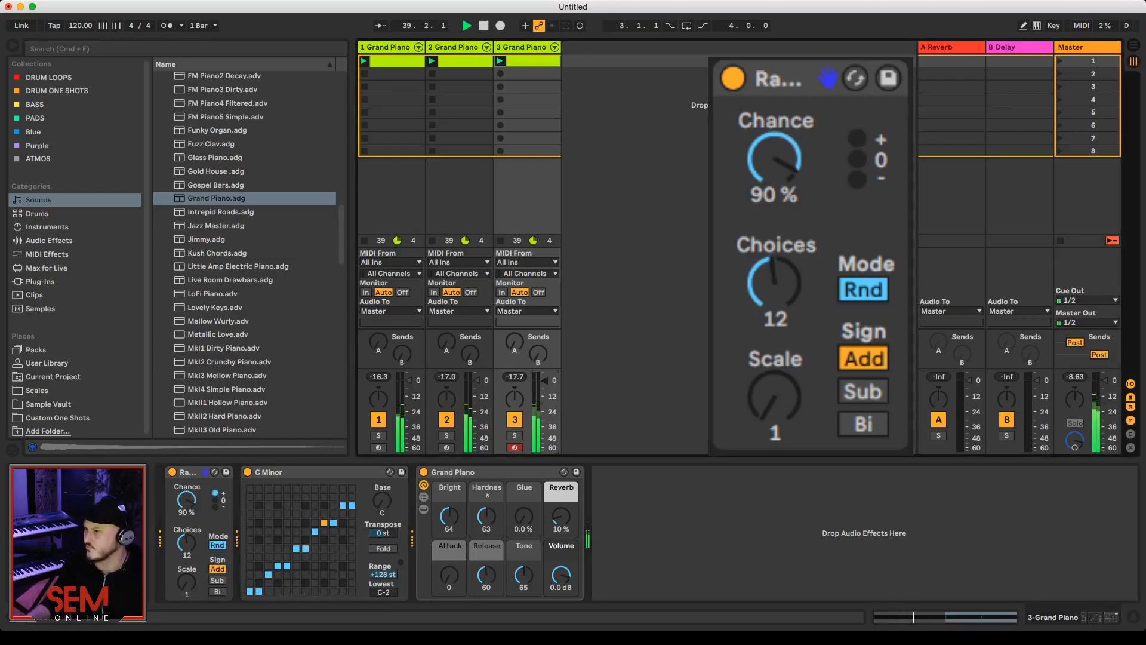
Step: Raise the Reverb send on all three Grand Piano tracks and, with playback restarted, the Delay send on the third
drag(519, 345, 518, 293)
drag(450, 335, 450, 283)
drag(378, 343, 379, 293)
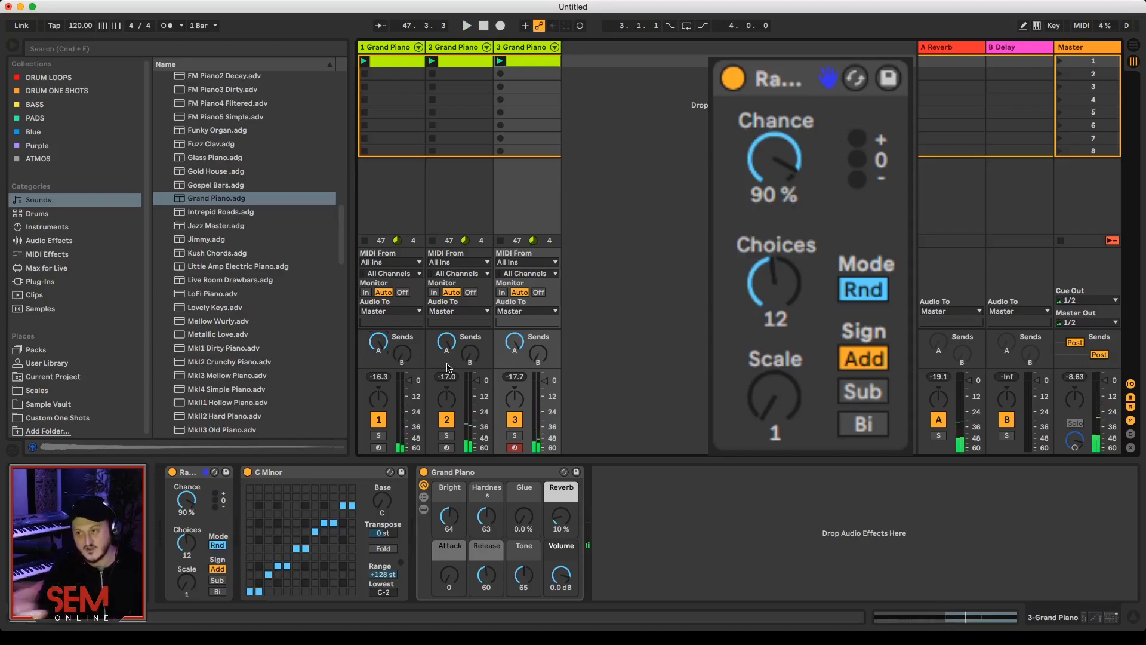
key(space)
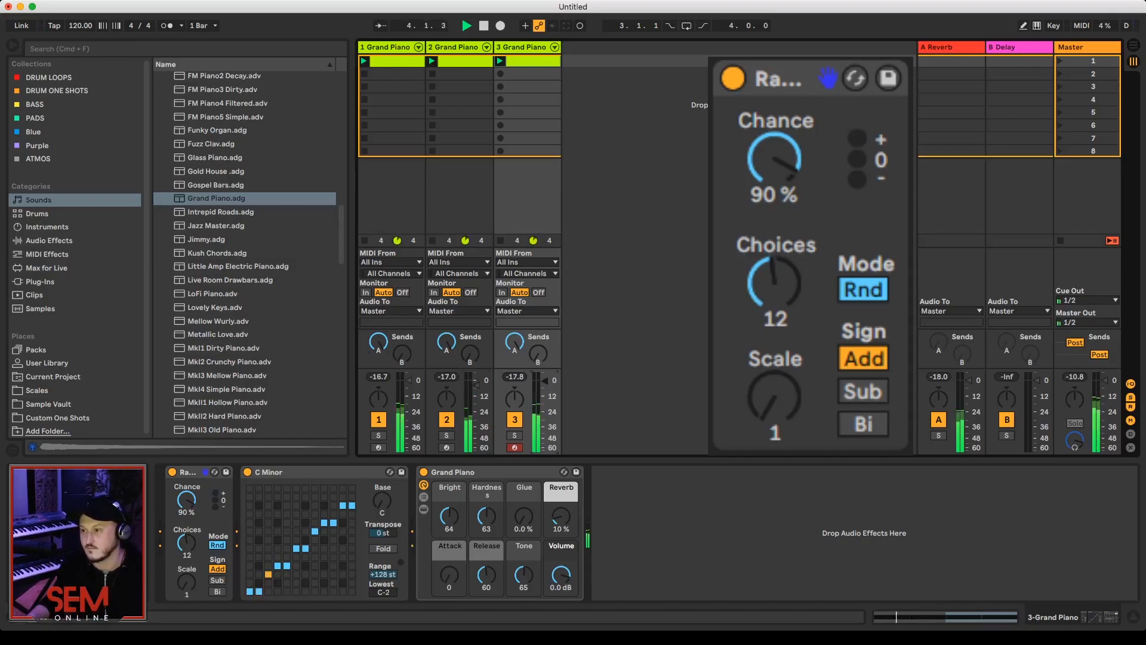
drag(532, 362, 532, 344)
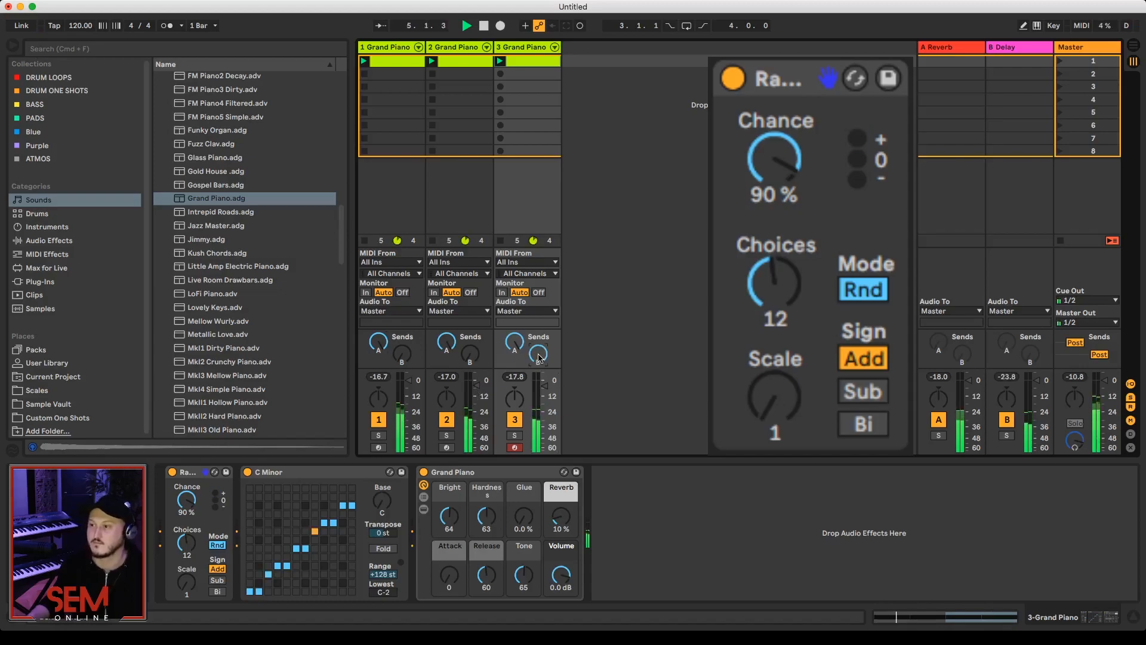